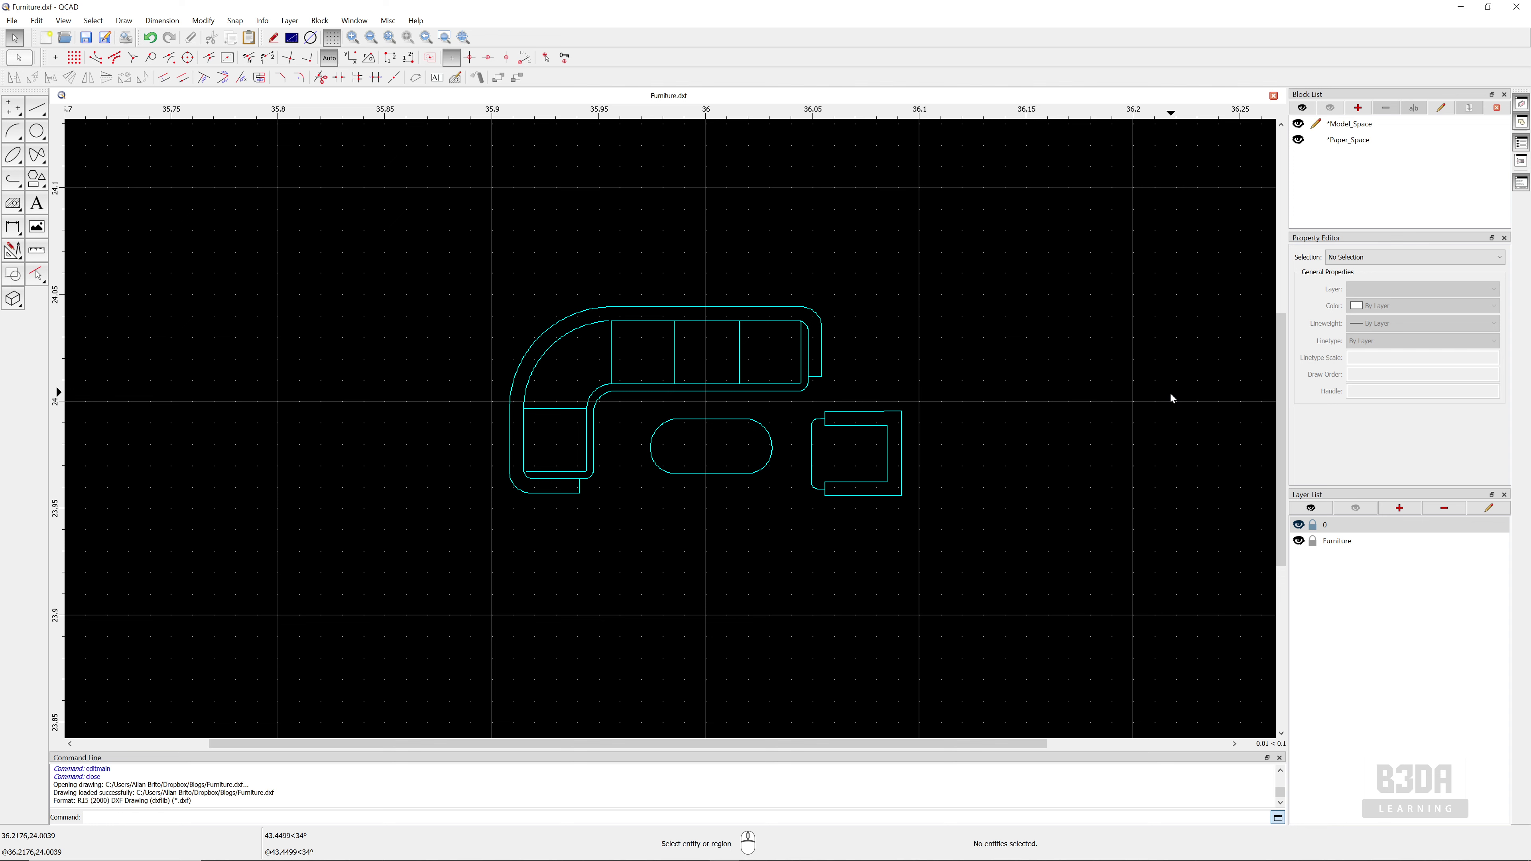
# Select several sofa lines one by one and the seating section by area to check whether the furniture consists of separate entities
pyautogui.click(627, 307)
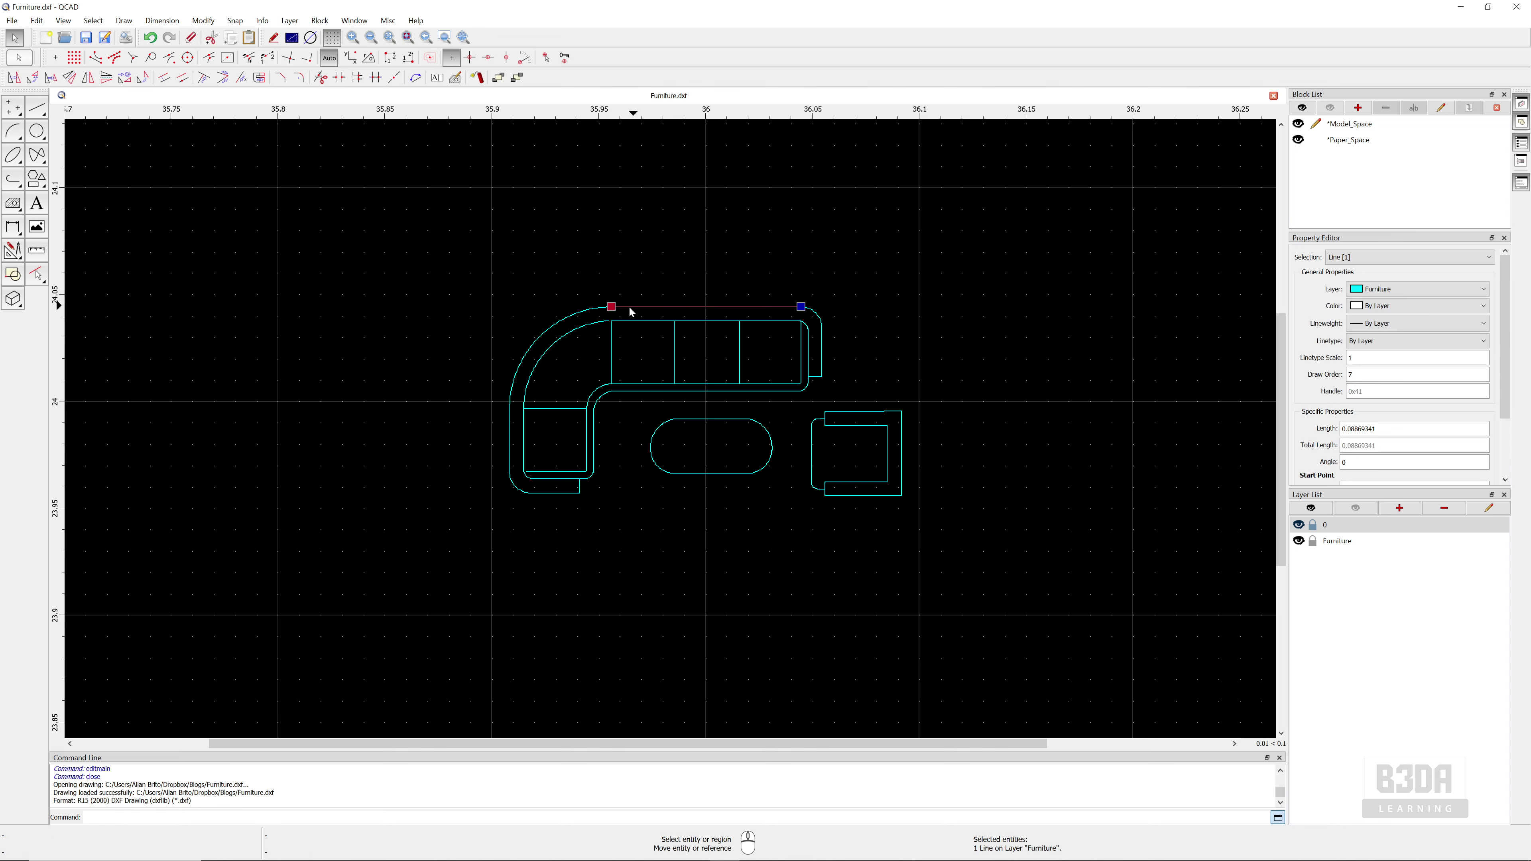
pyautogui.click(508, 428)
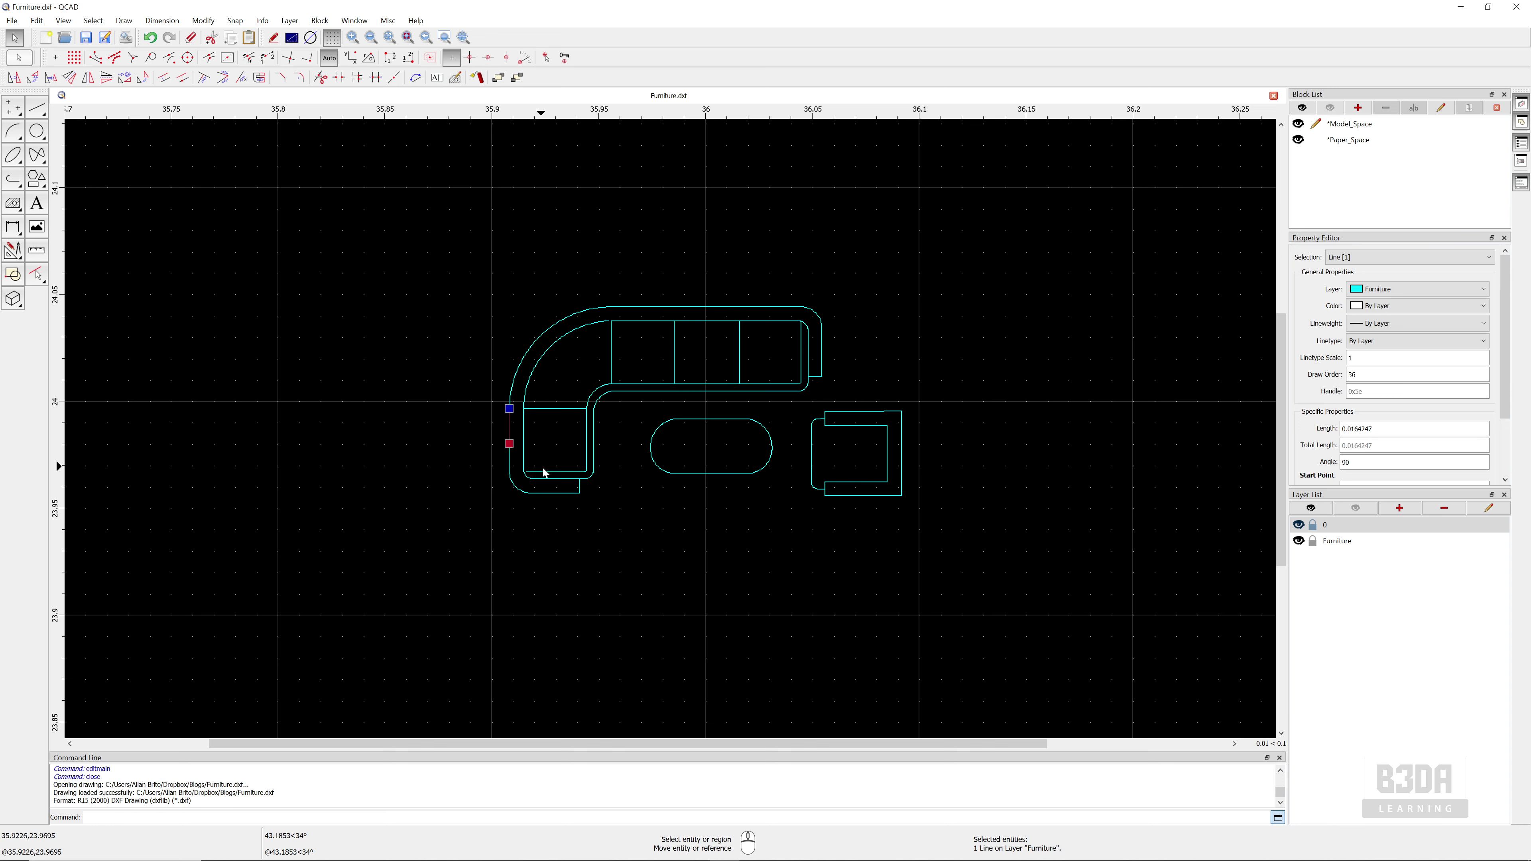
pyautogui.click(587, 434)
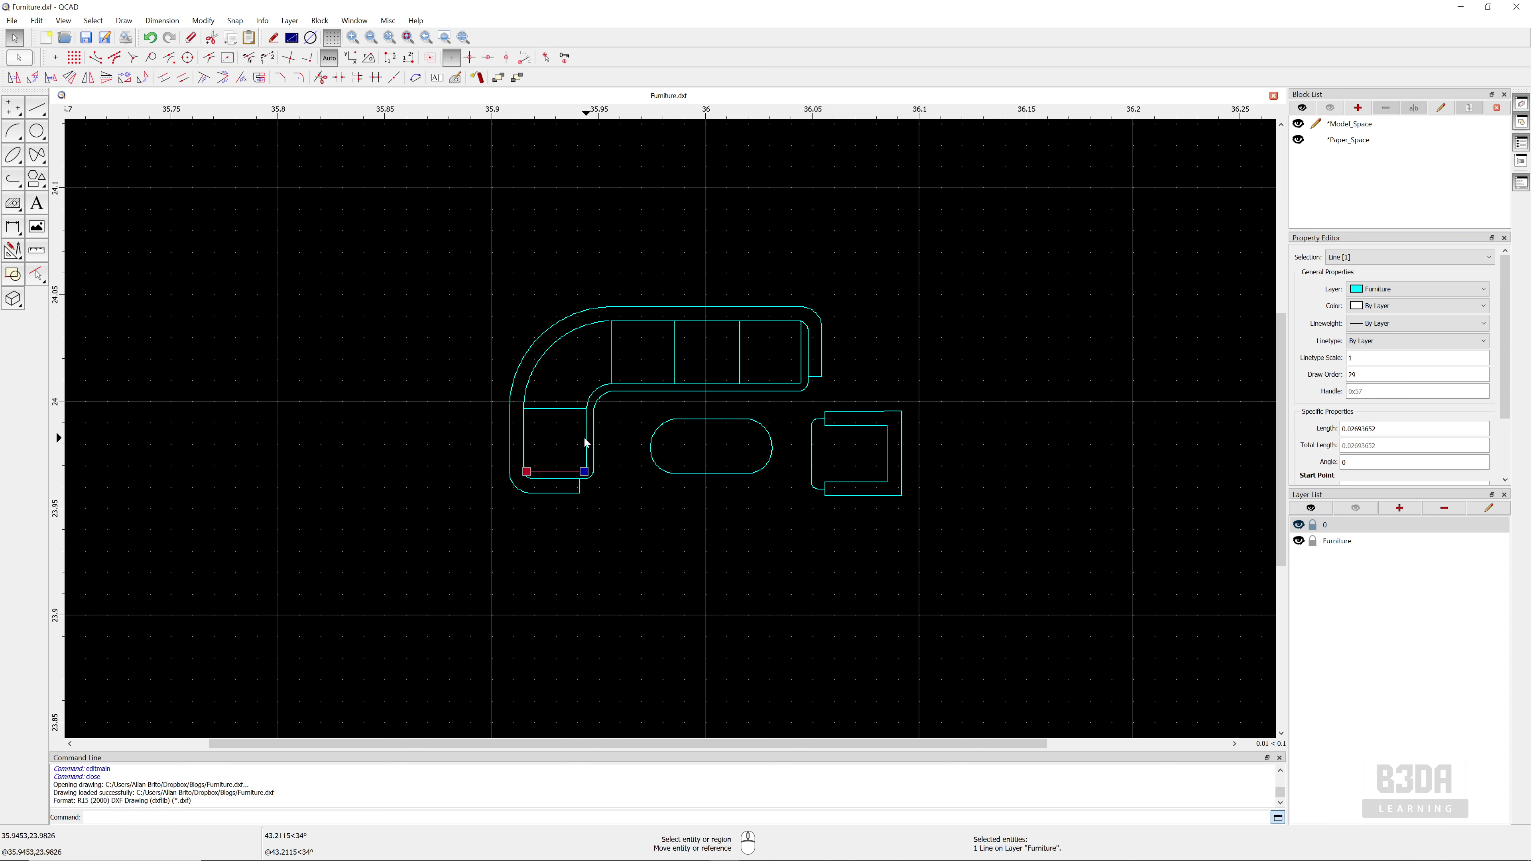
pyautogui.click(565, 409)
pyautogui.click(610, 346)
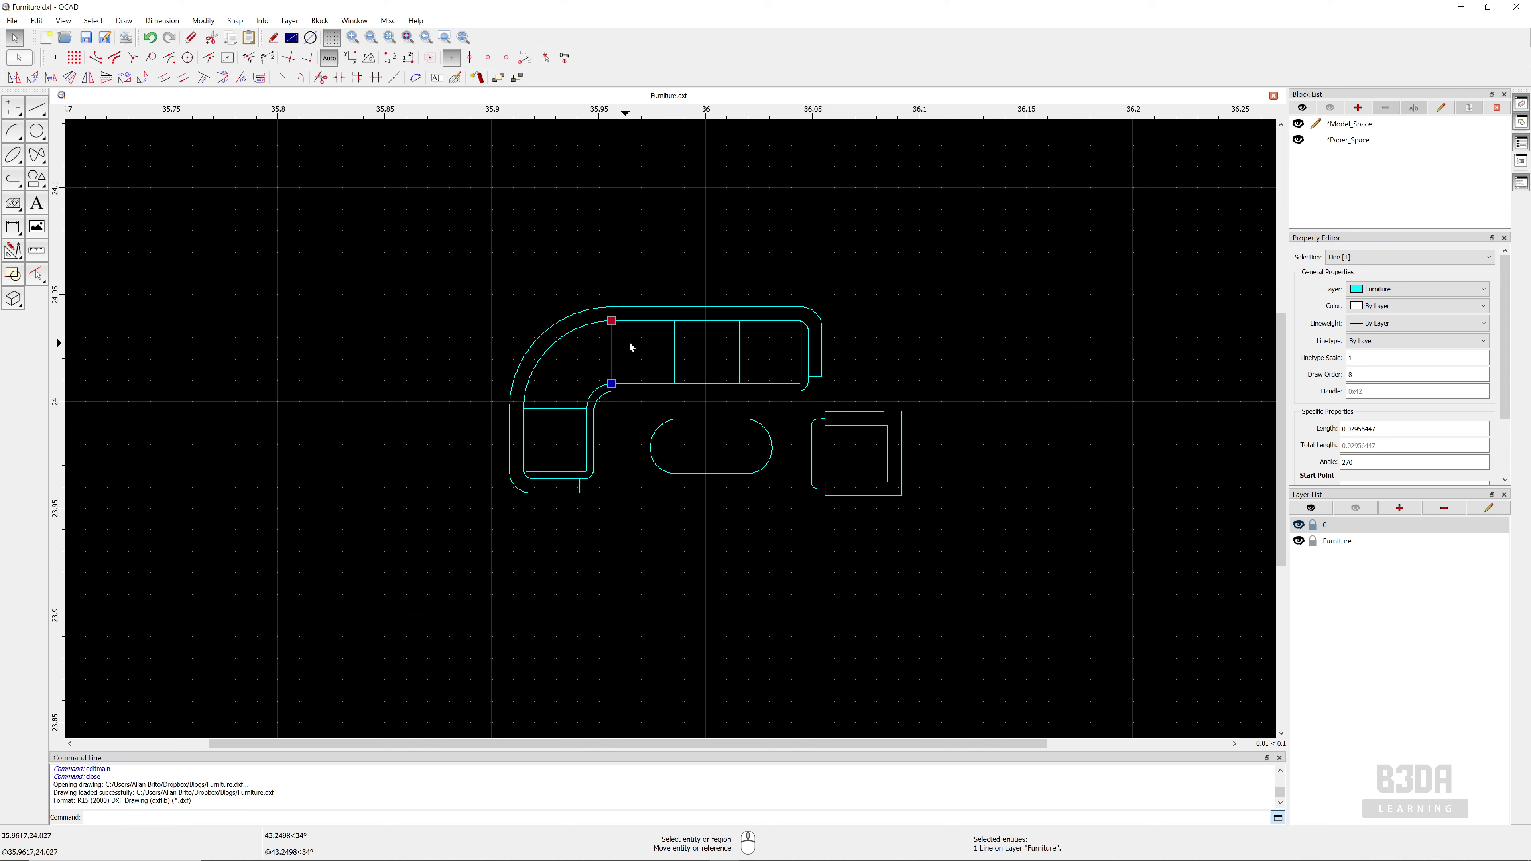
pyautogui.click(675, 350)
pyautogui.moveTo(886, 302); pyautogui.dragTo(603, 395)
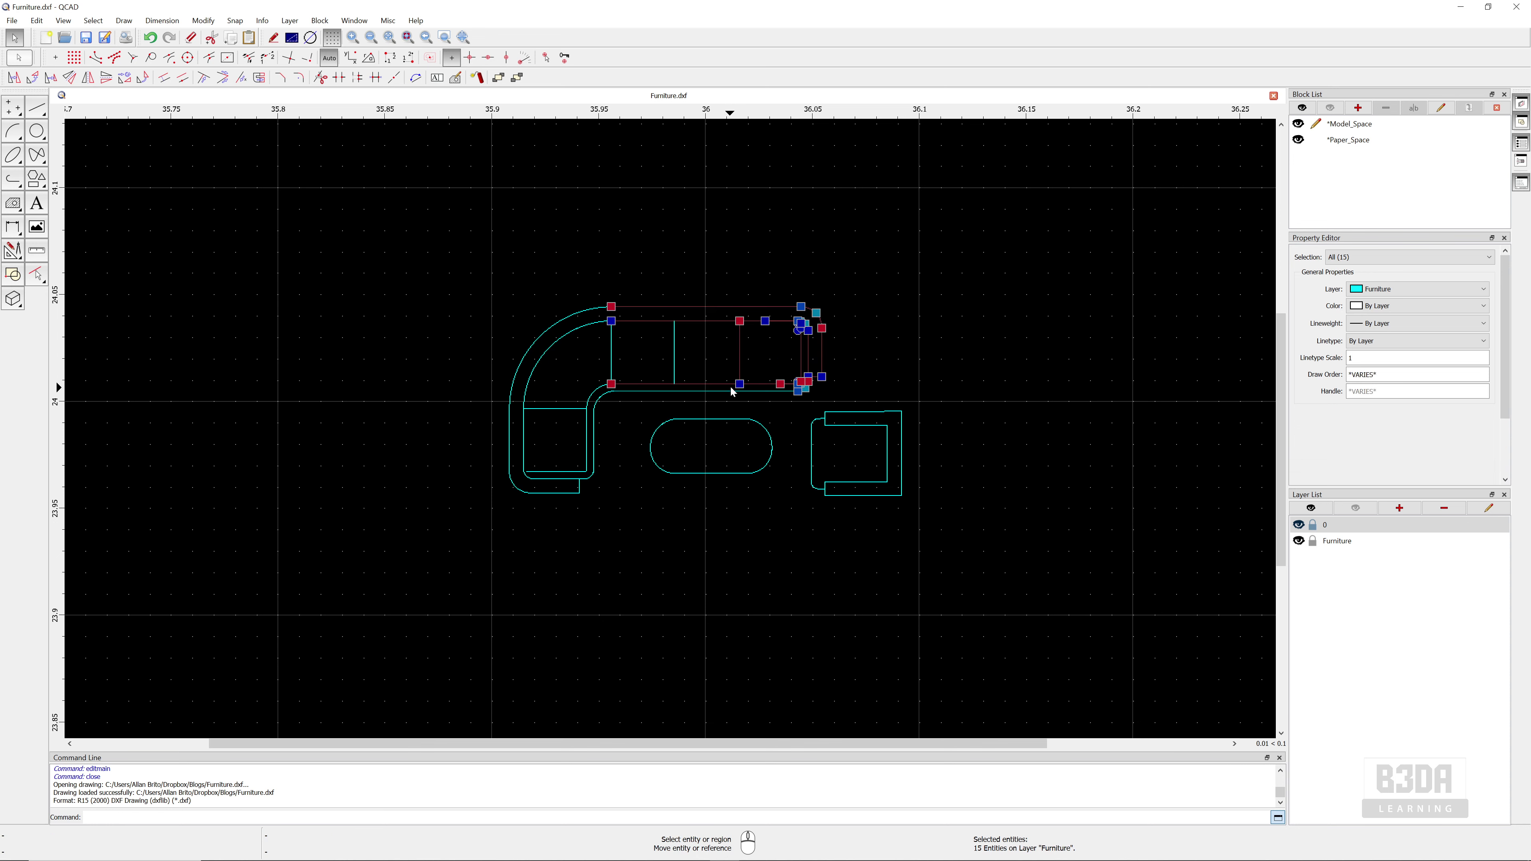
pyautogui.click(930, 269)
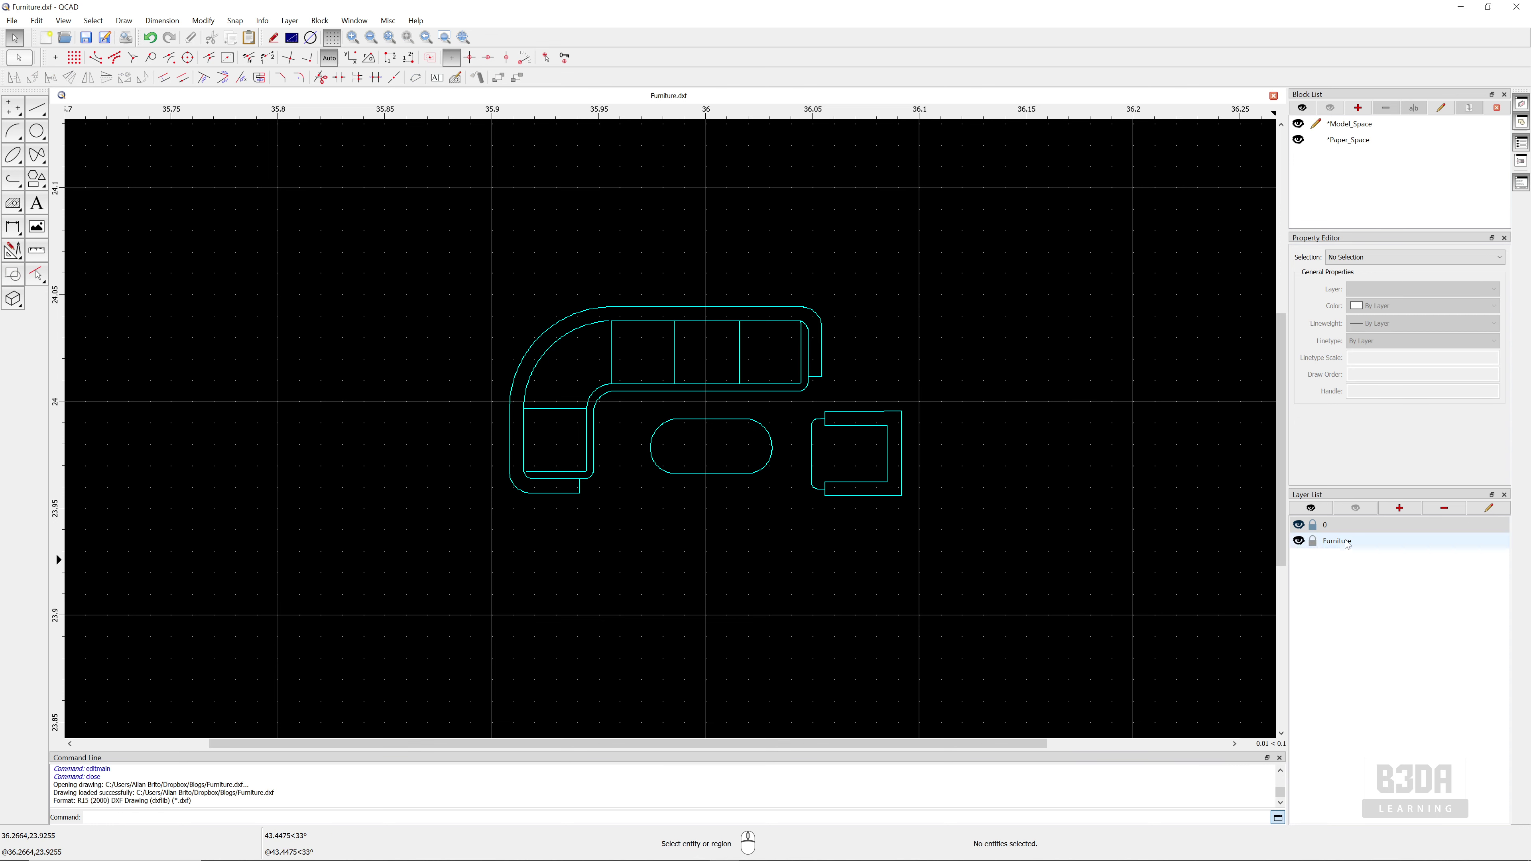
# Make Furniture the current layer and create a block named Sofa from all the furniture, with its reference point on the sofa's bottom edge
pyautogui.click(1341, 541)
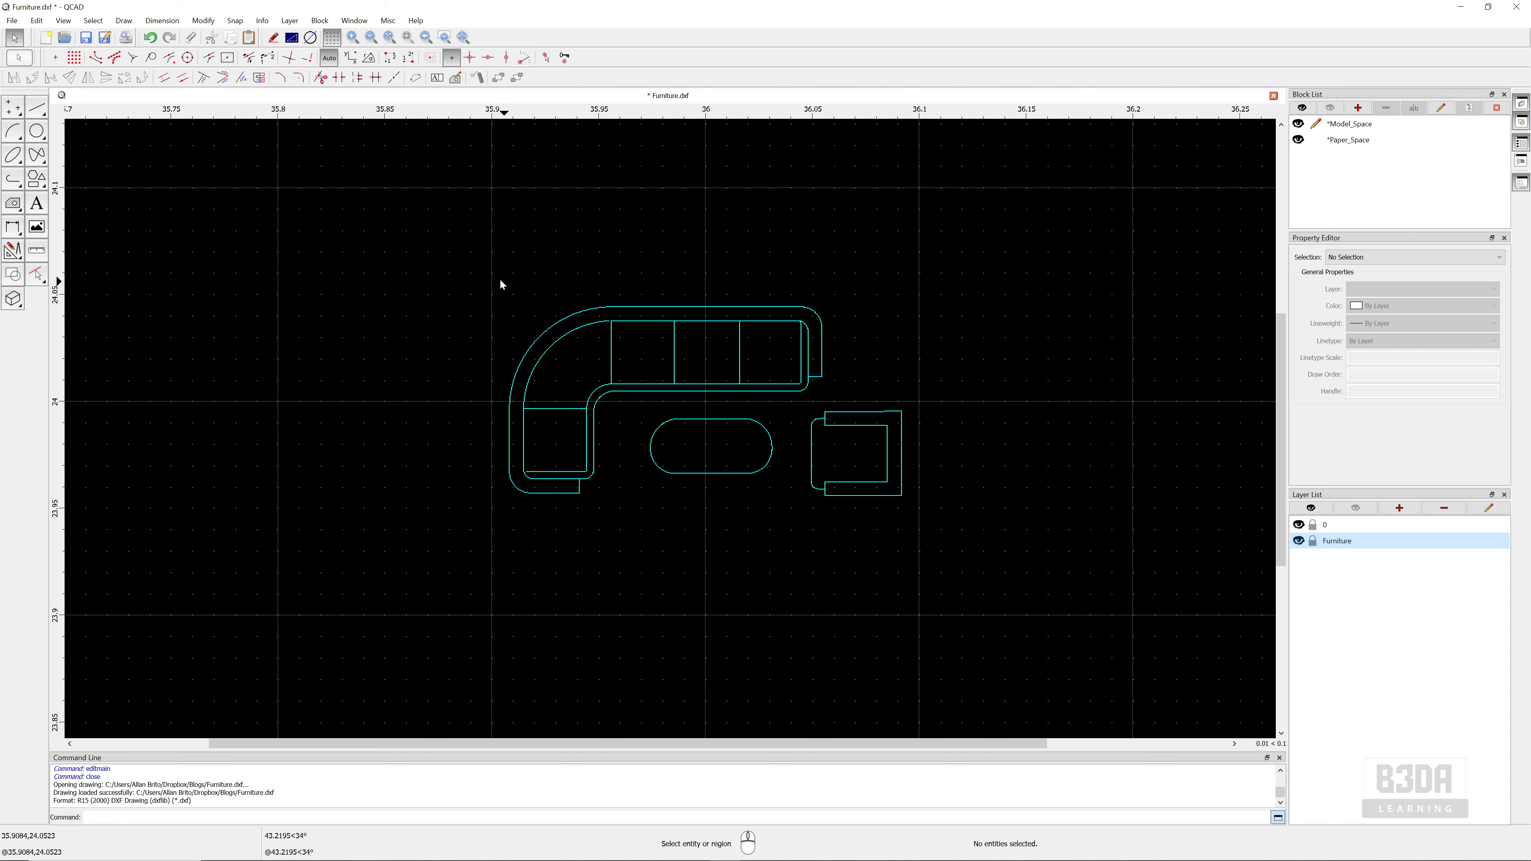
pyautogui.moveTo(480, 276); pyautogui.dragTo(1023, 556)
pyautogui.click(319, 20)
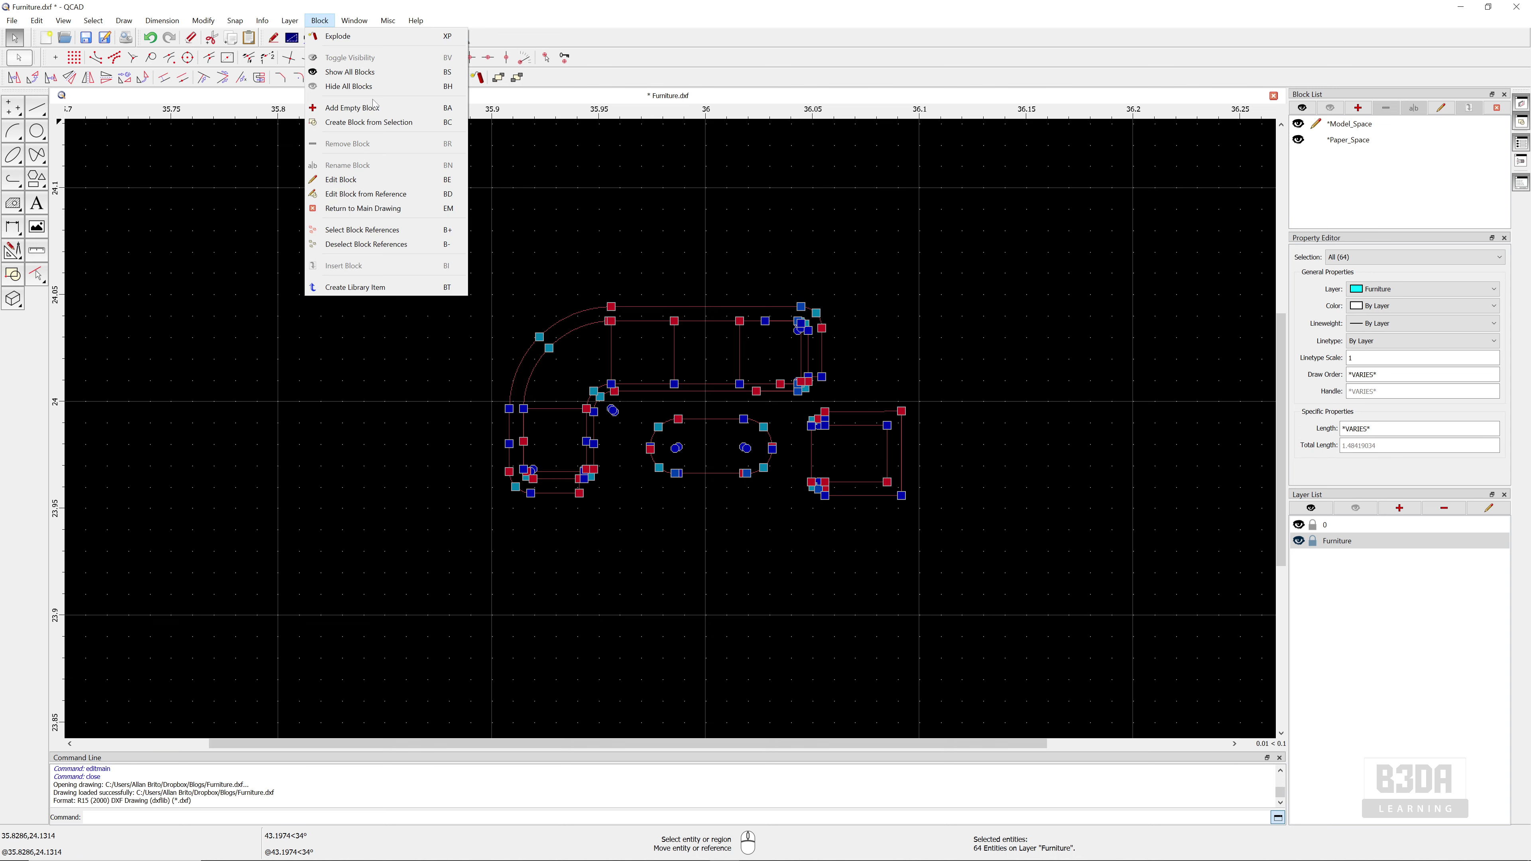
pyautogui.click(387, 124)
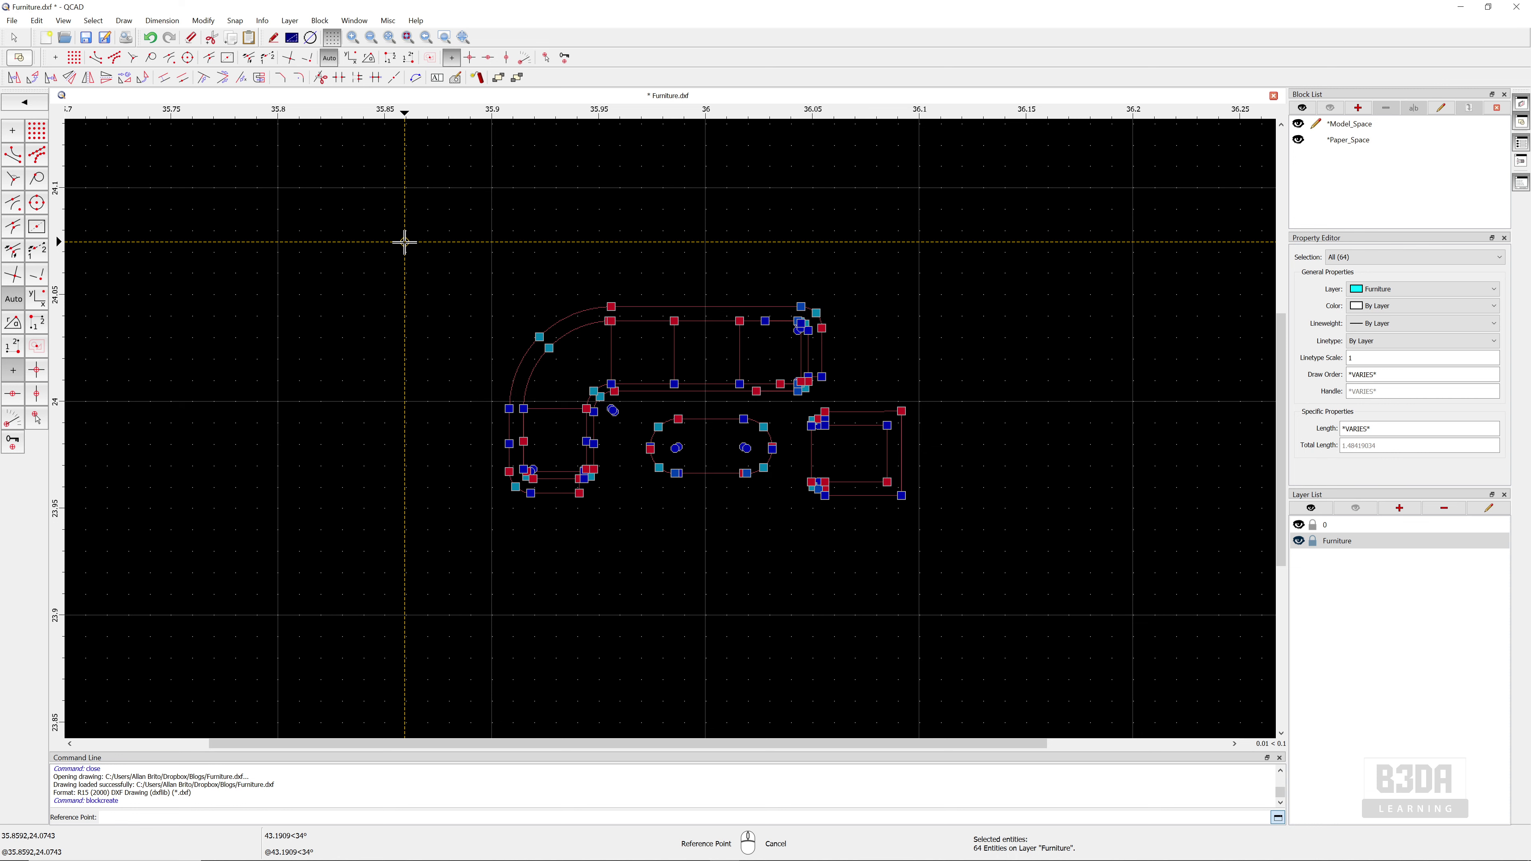
pyautogui.click(556, 493)
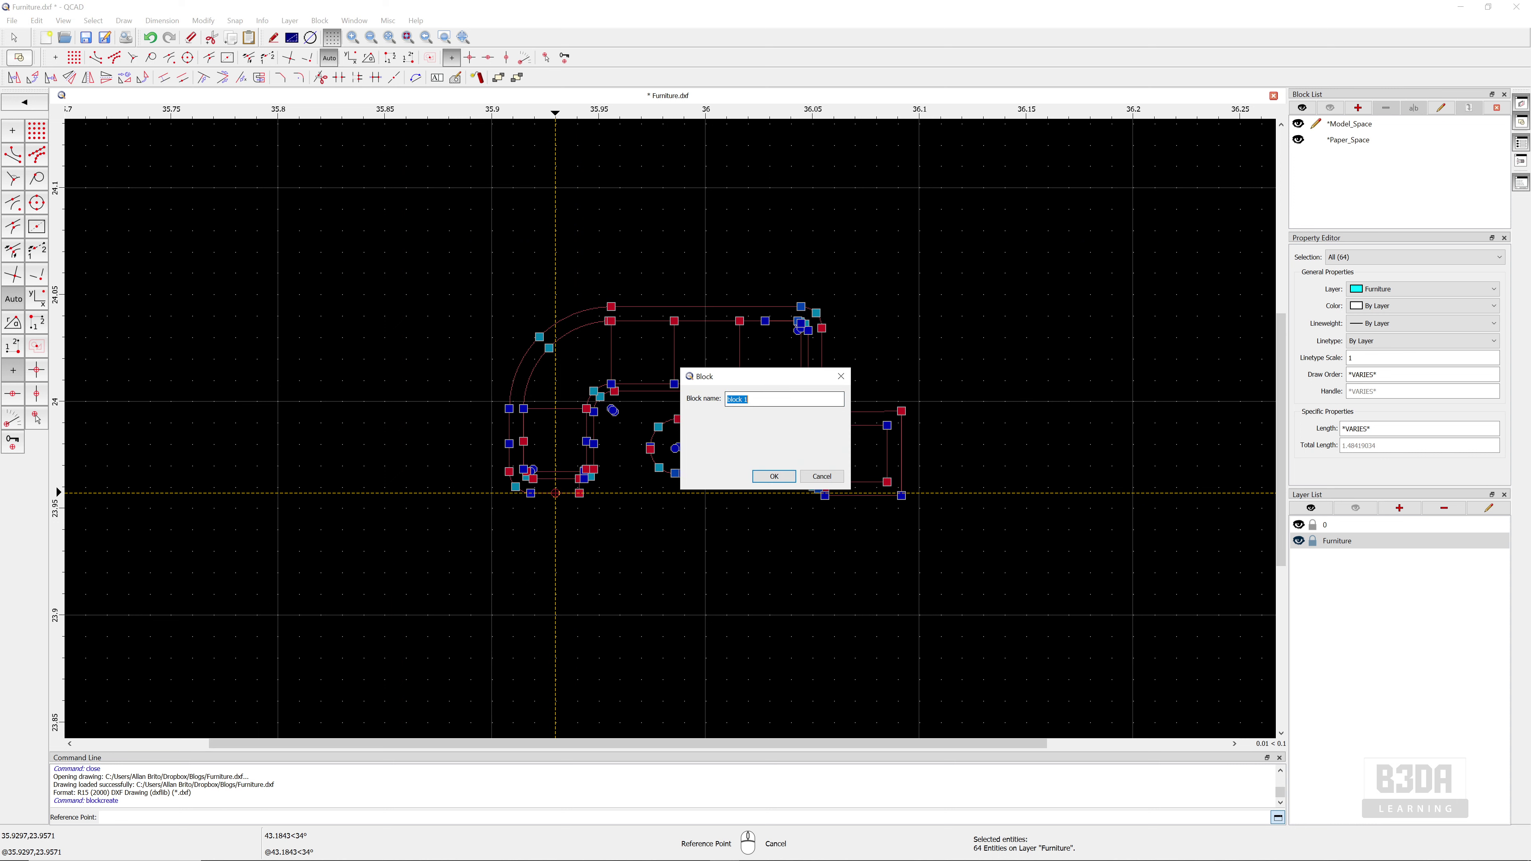
pyautogui.write('Sofa')
pyautogui.click(774, 477)
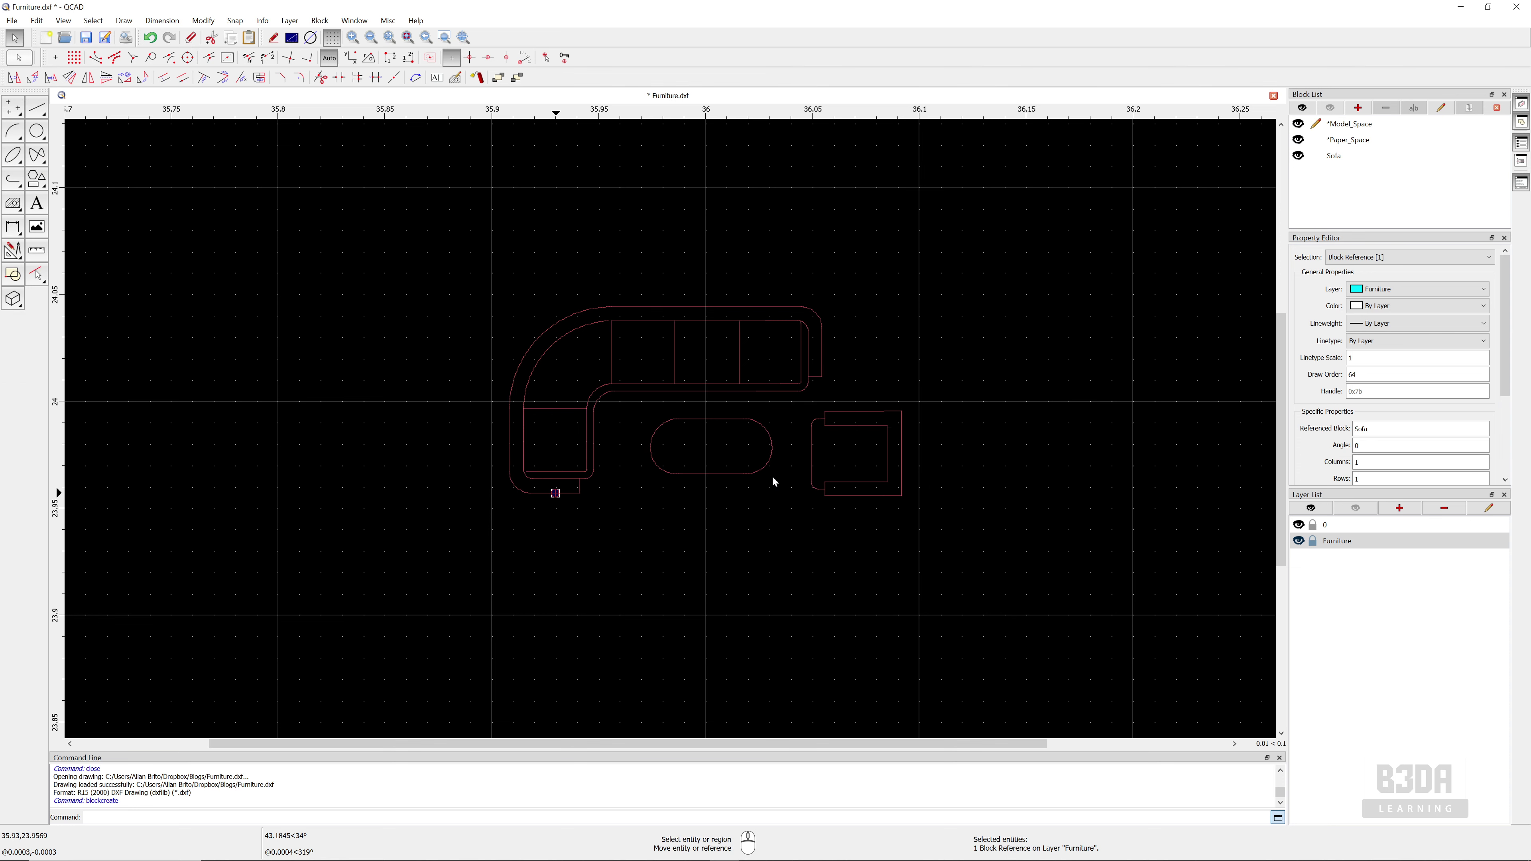
# Insert five more Sofa blocks, two beside the original and three in a second row below
pyautogui.click(1355, 162)
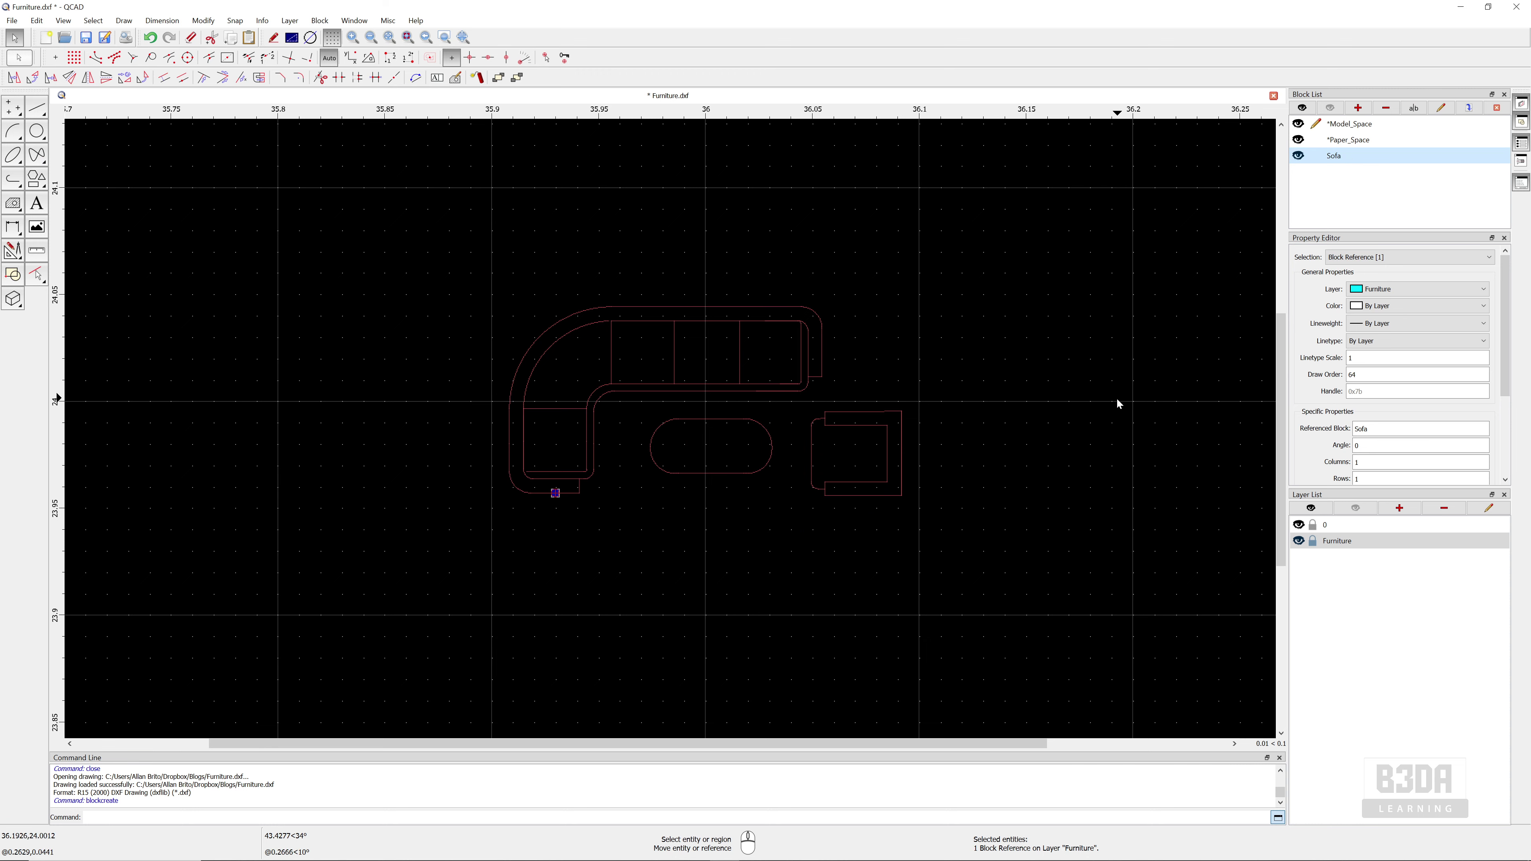
pyautogui.press('Escape')
pyautogui.scroll(-2, 992, 474)
pyautogui.moveTo(991, 473); pyautogui.dragTo(529, 379, button='middle')
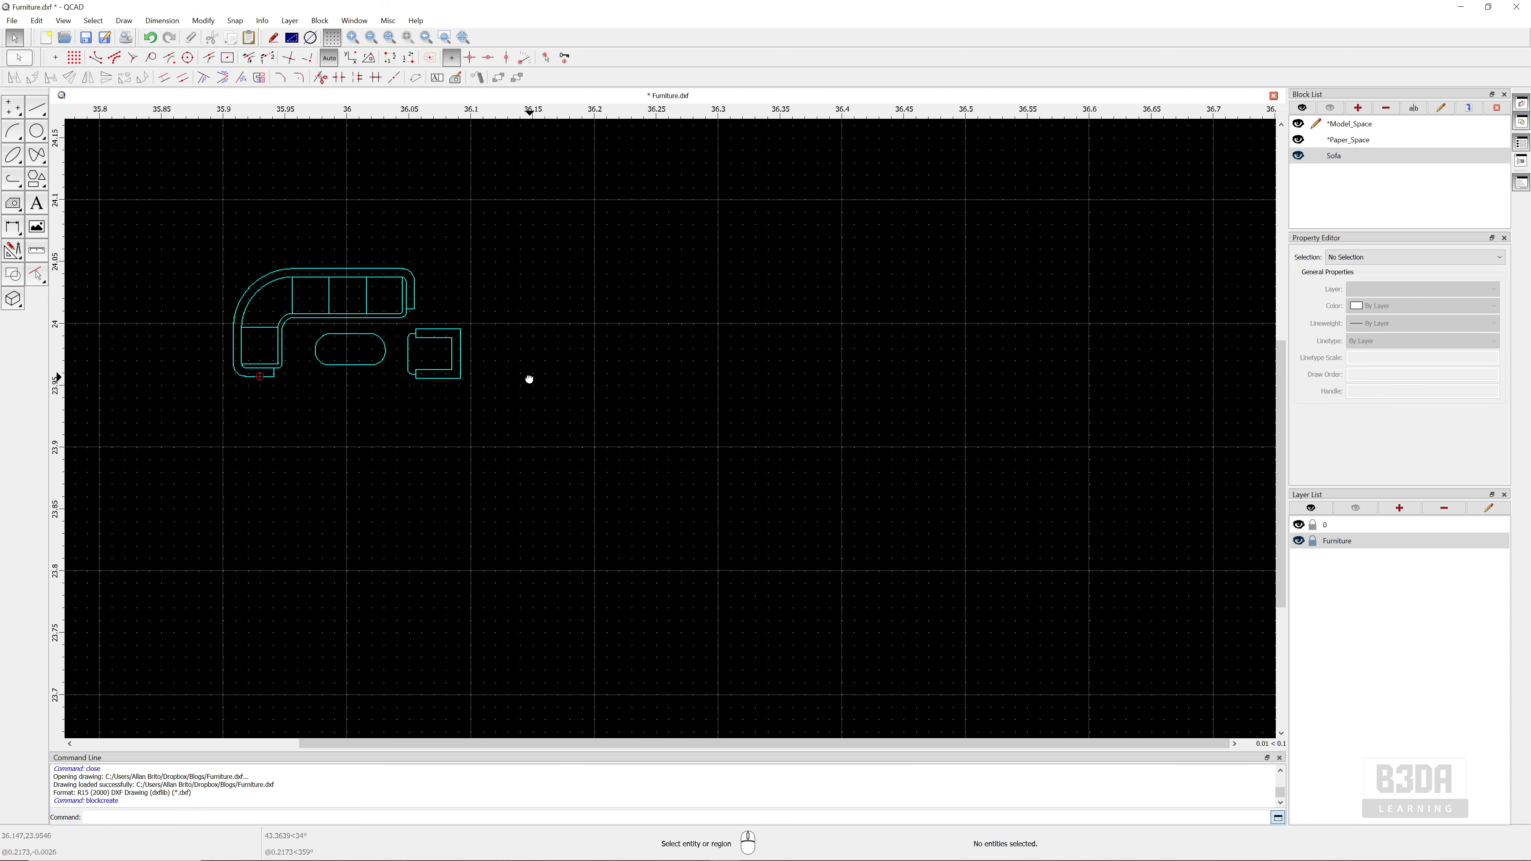
pyautogui.click(1438, 155)
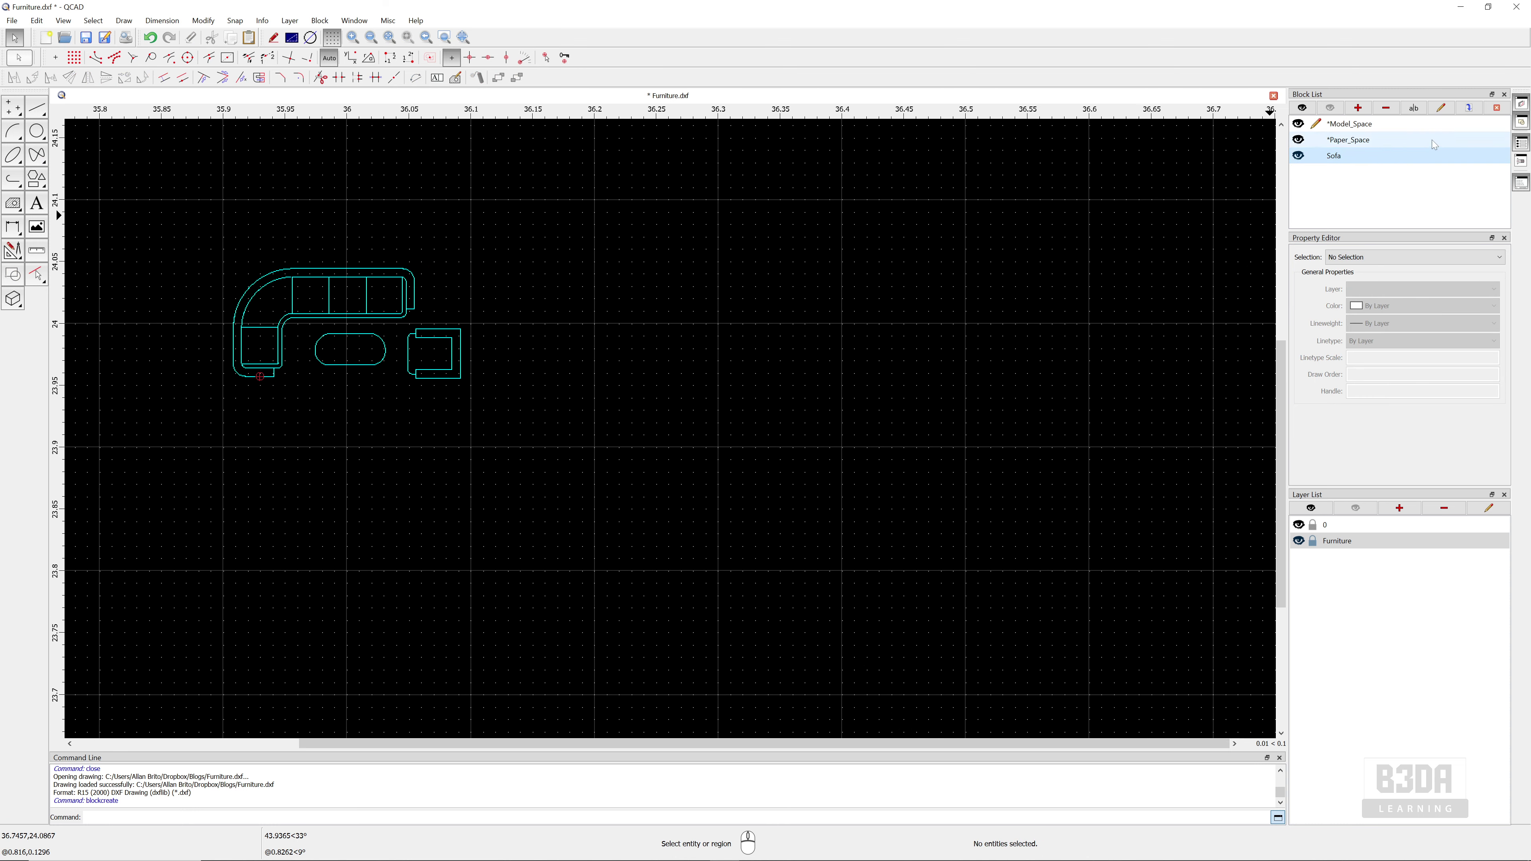
pyautogui.click(1473, 107)
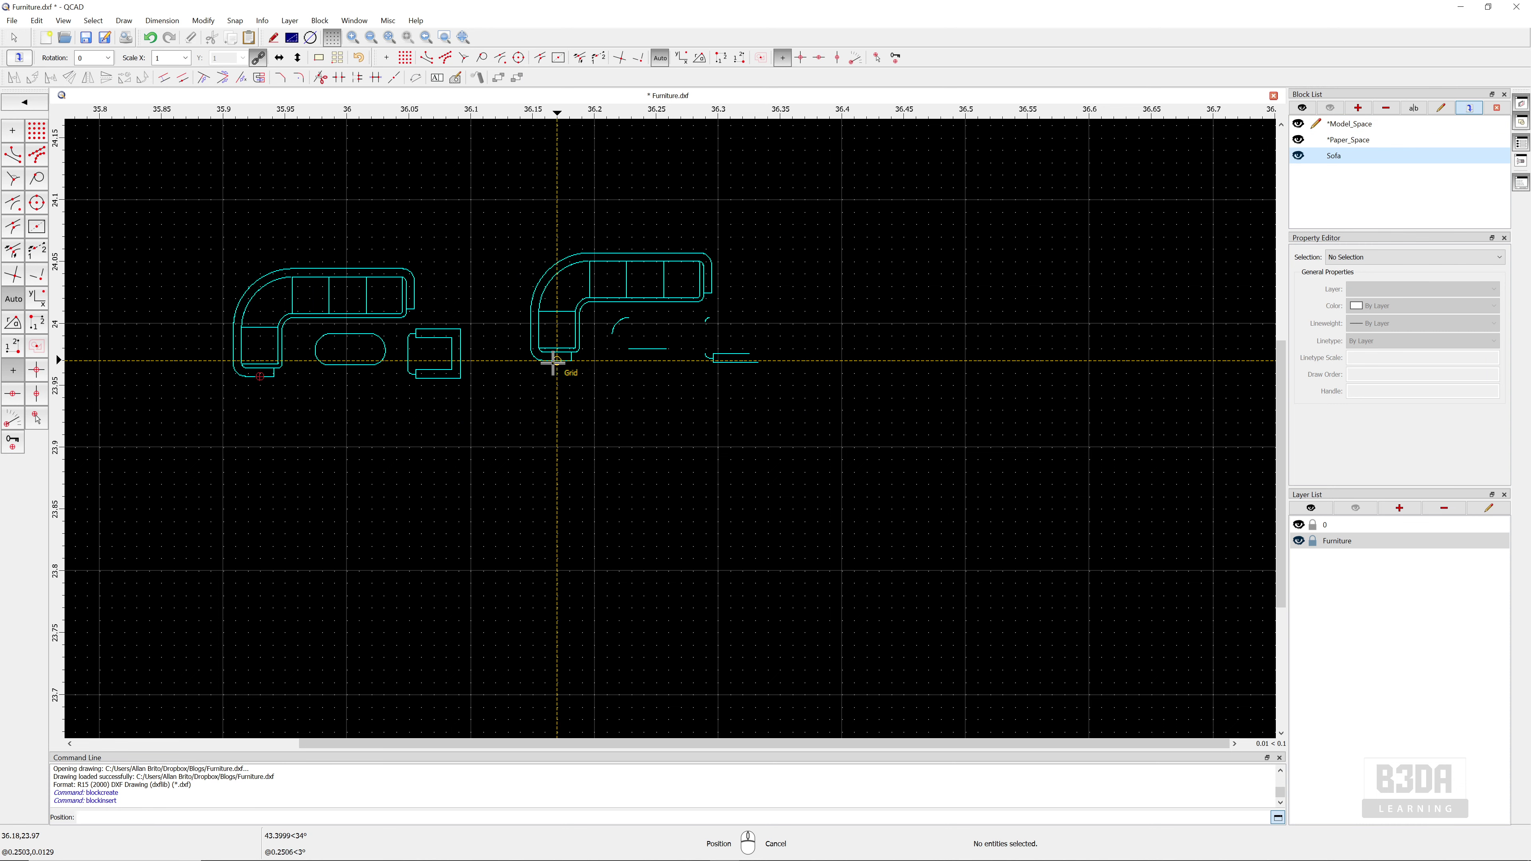
pyautogui.click(817, 372)
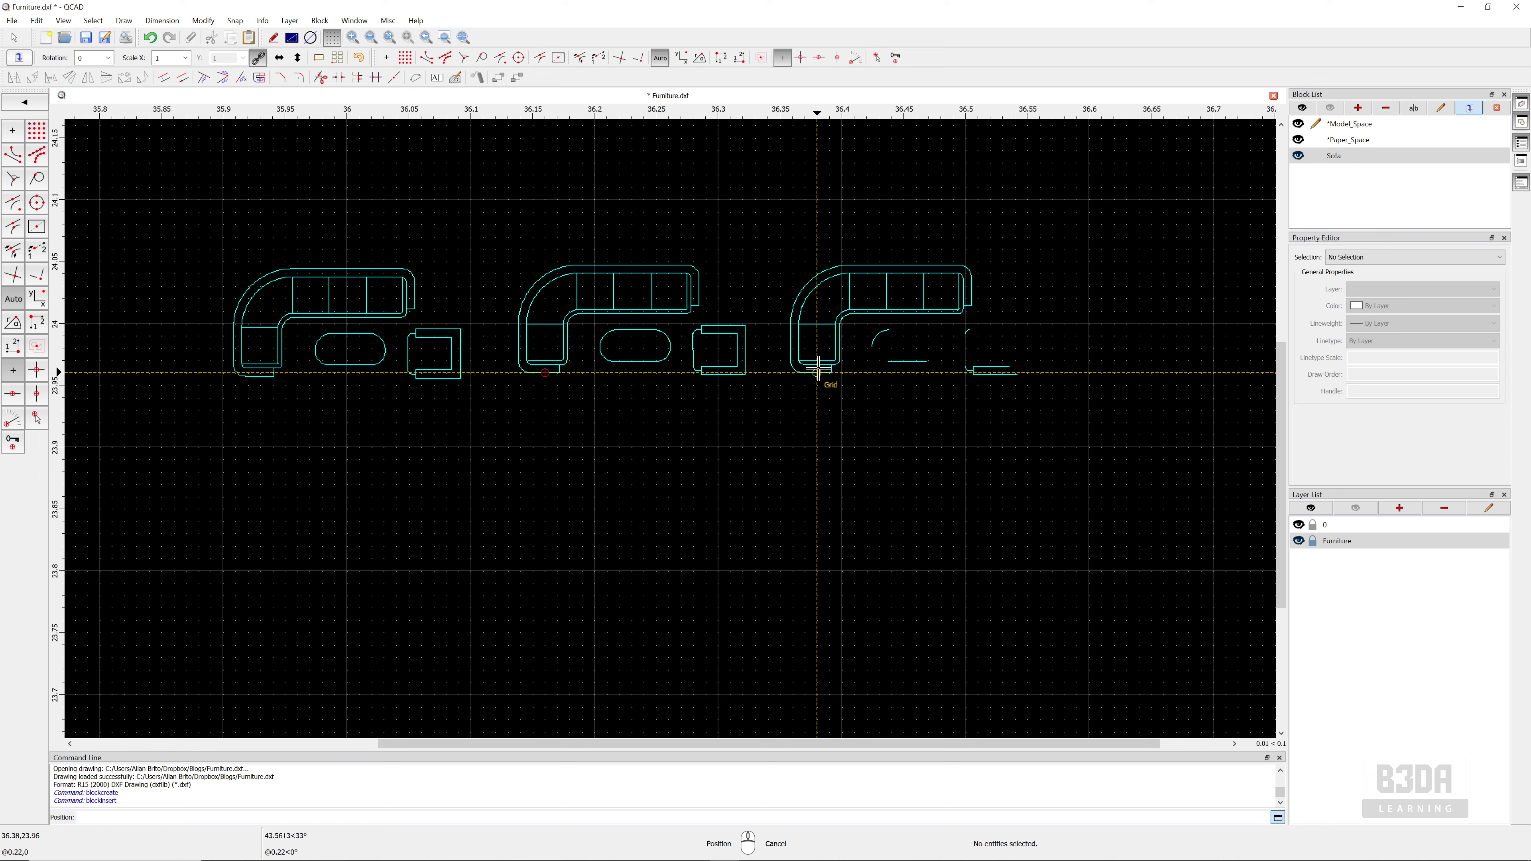
pyautogui.click(829, 583)
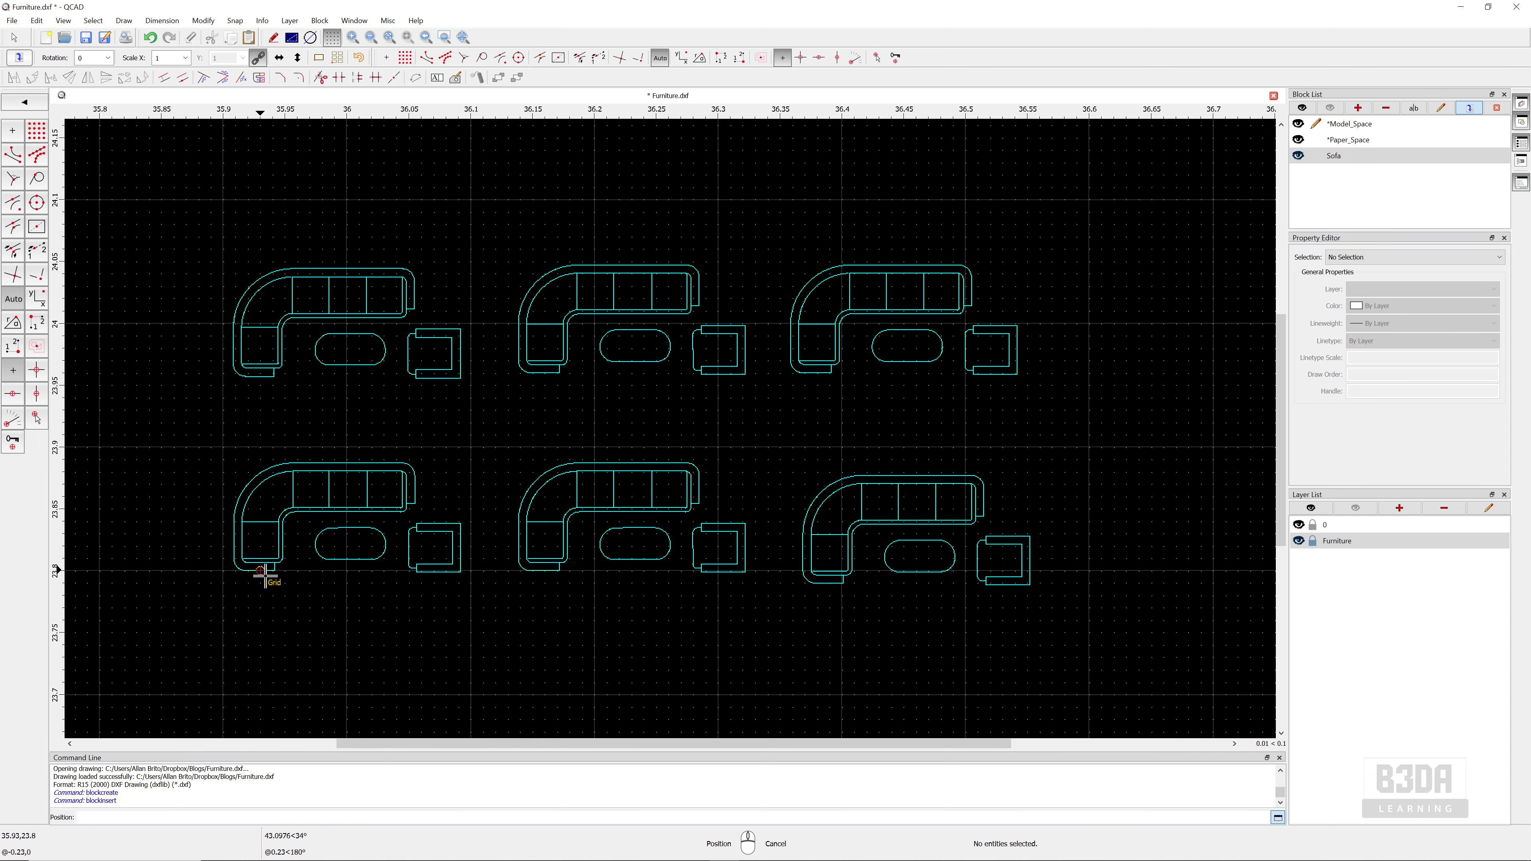
pyautogui.click(261, 570)
pyautogui.rightClick(421, 639)
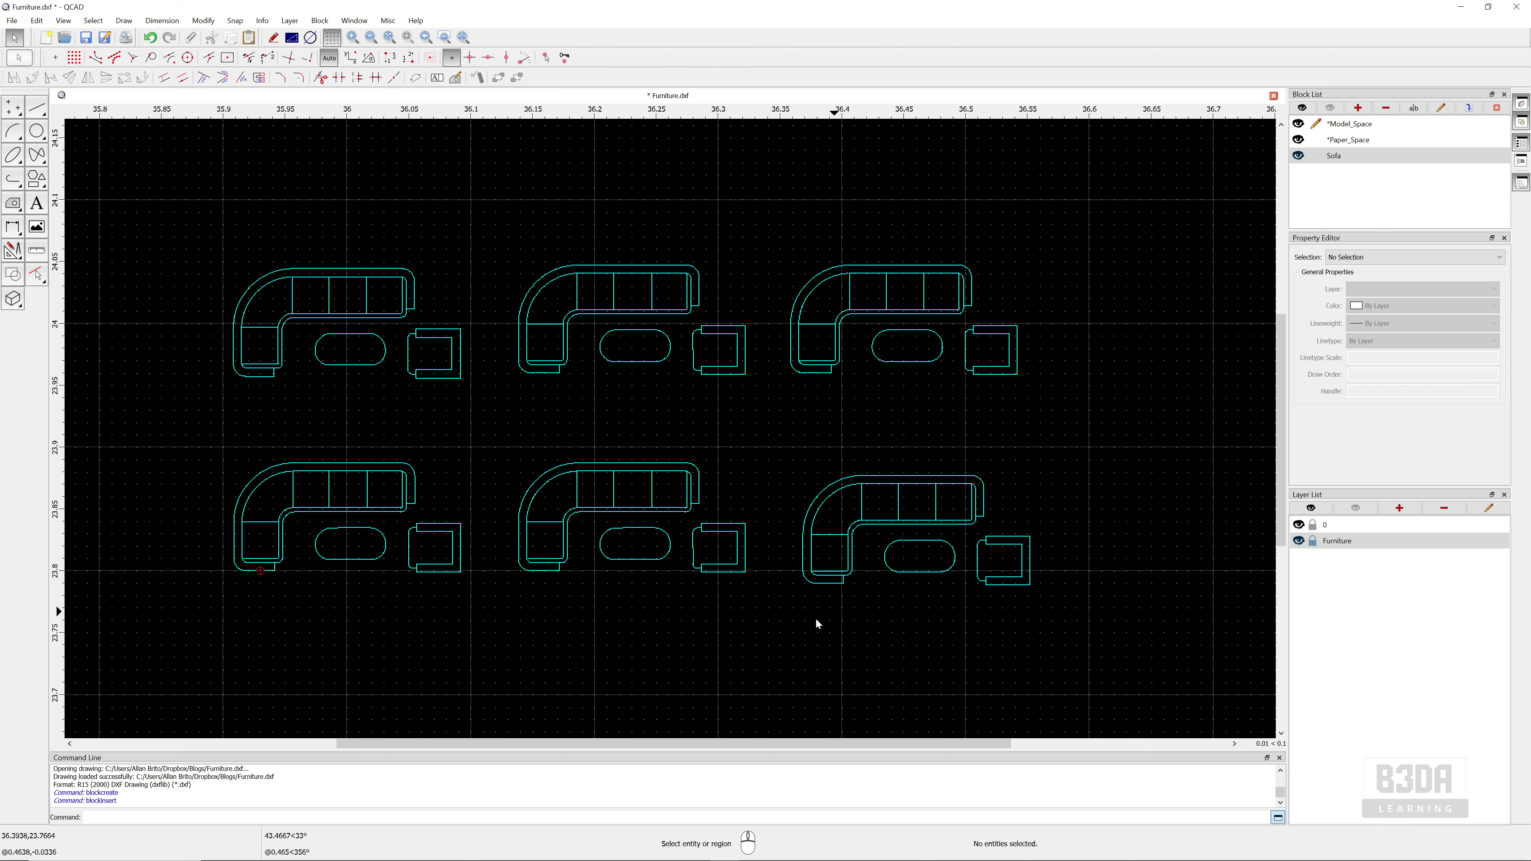
# Explode the lower-right Sofa block into individual entities and clear the selection
pyautogui.click(912, 484)
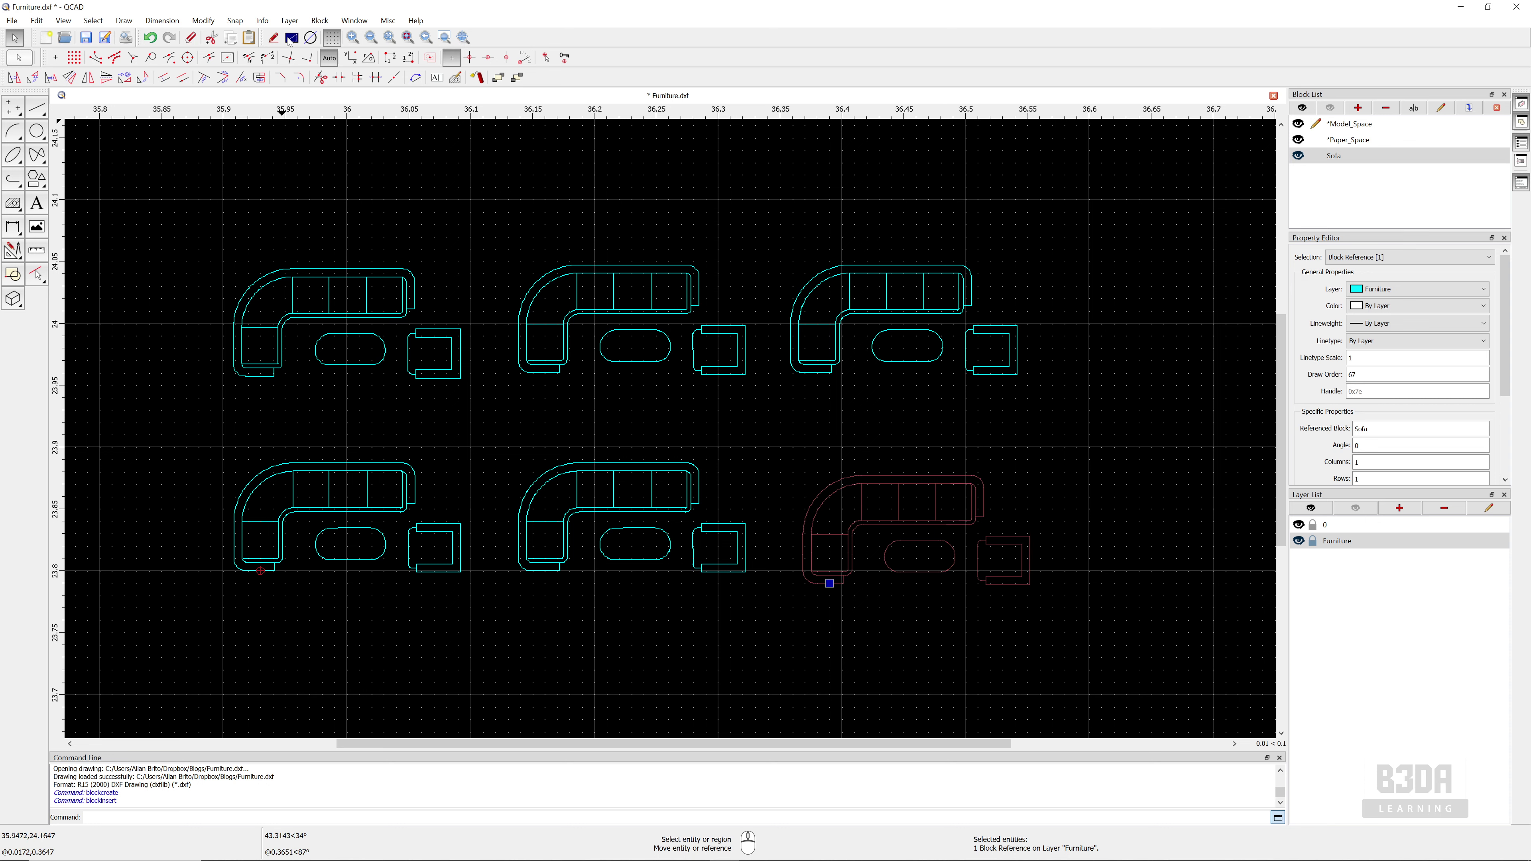
pyautogui.click(319, 20)
pyautogui.click(340, 40)
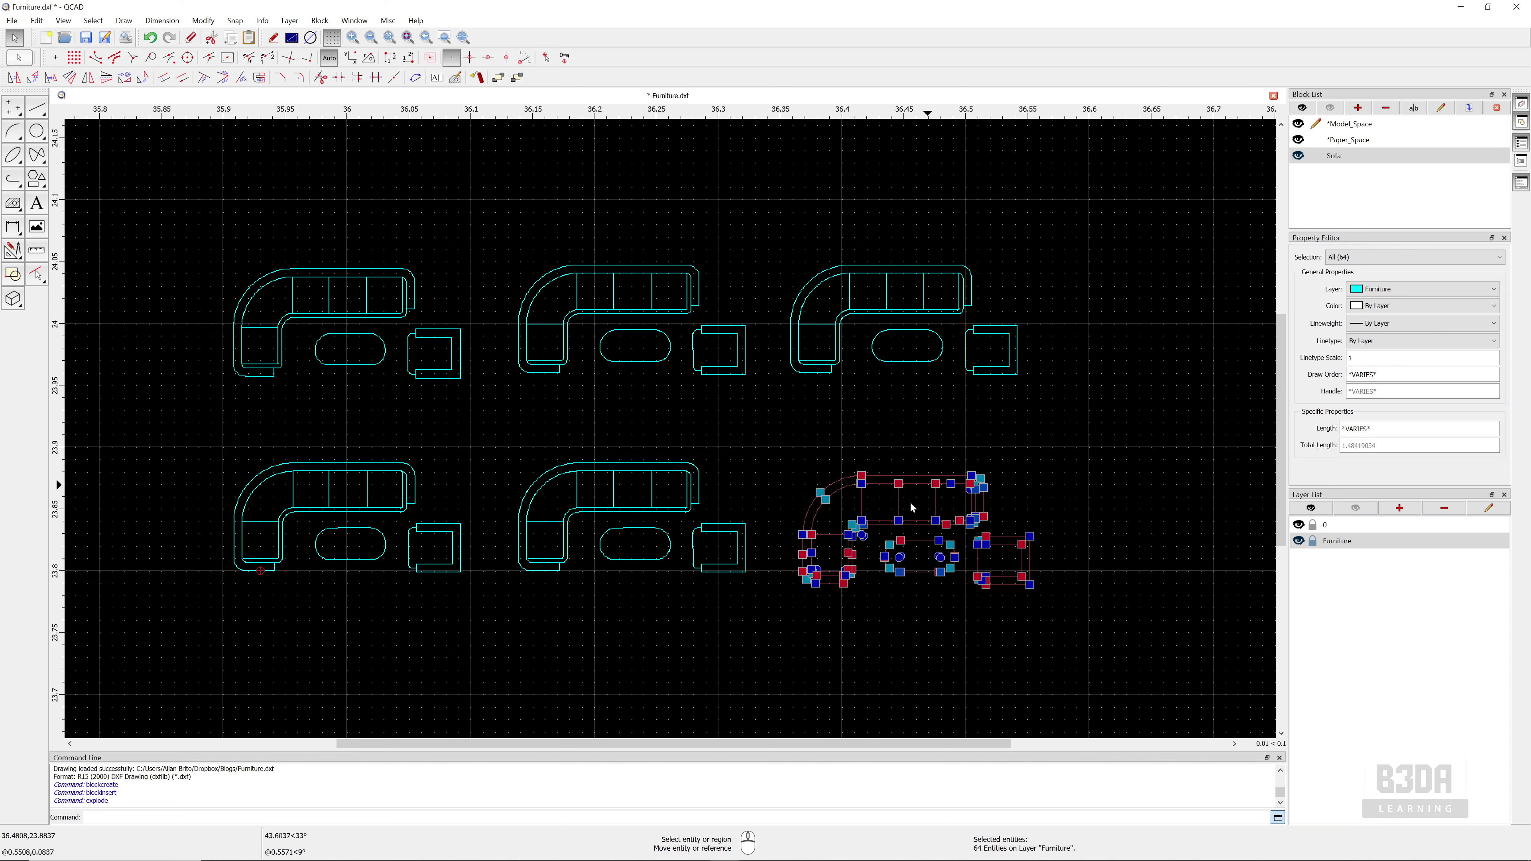
pyautogui.press('Escape')
# Select individual lines and arcs of the exploded lower-right sofa to check that they are separate entities
pyautogui.click(890, 483)
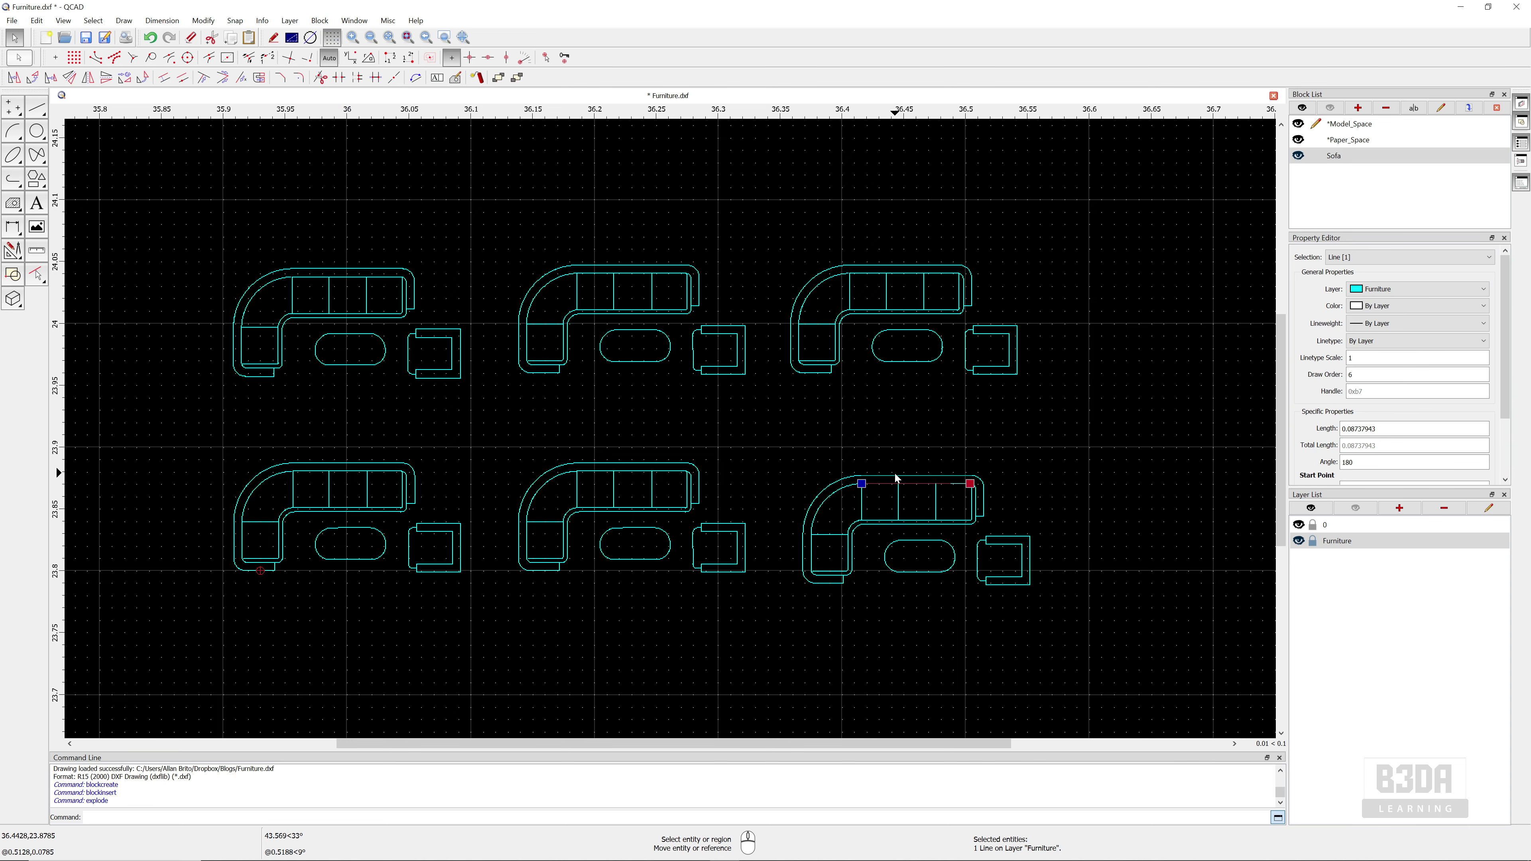
pyautogui.click(820, 496)
pyautogui.click(803, 551)
pyautogui.click(811, 546)
pyautogui.click(948, 605)
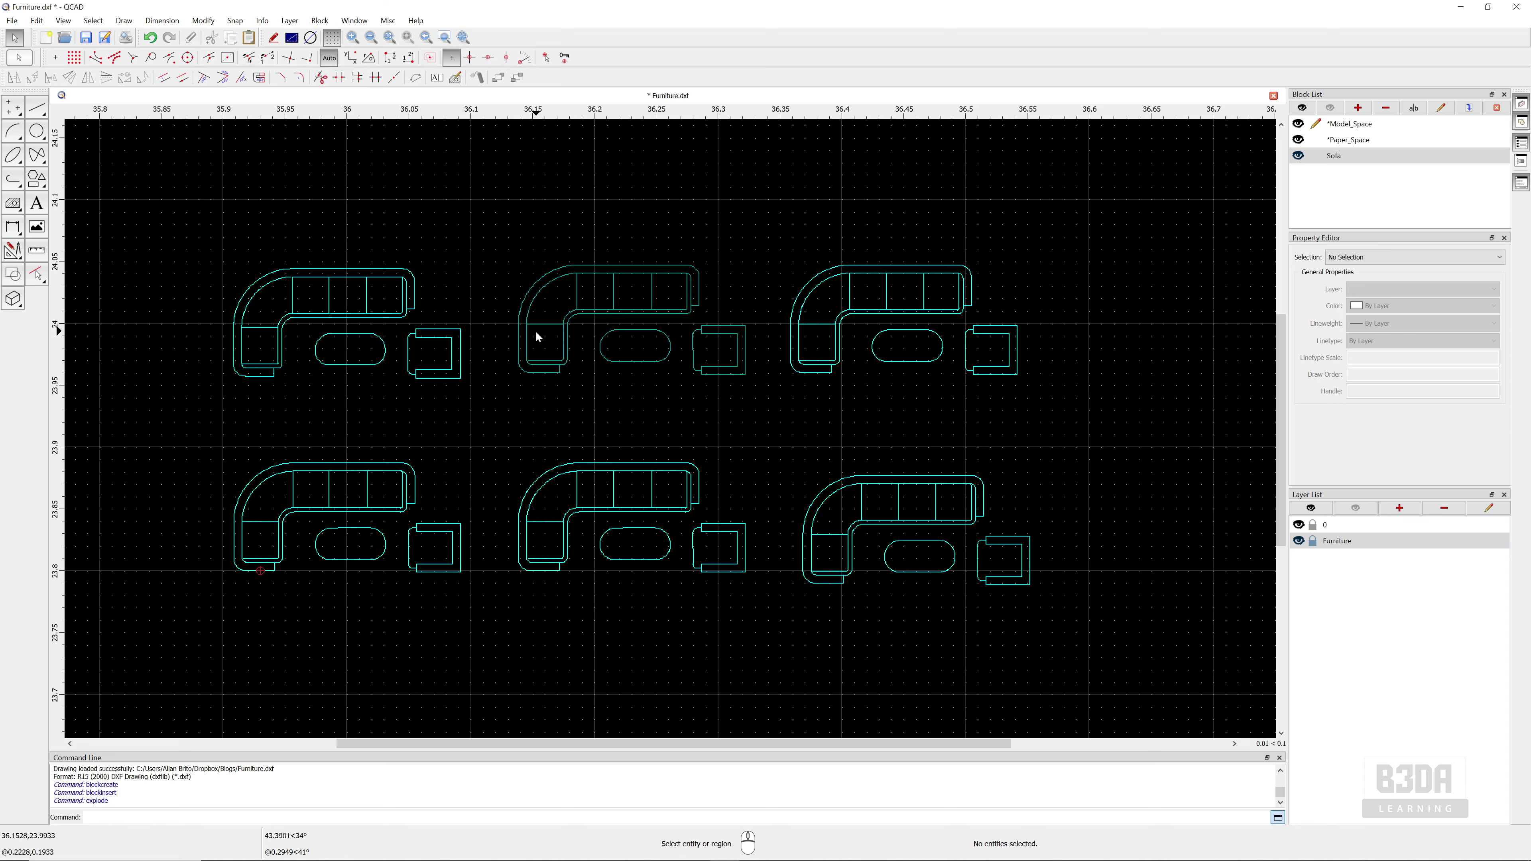
# Open the Sofa block for editing from the selected upper-middle furniture set
pyautogui.click(419, 329)
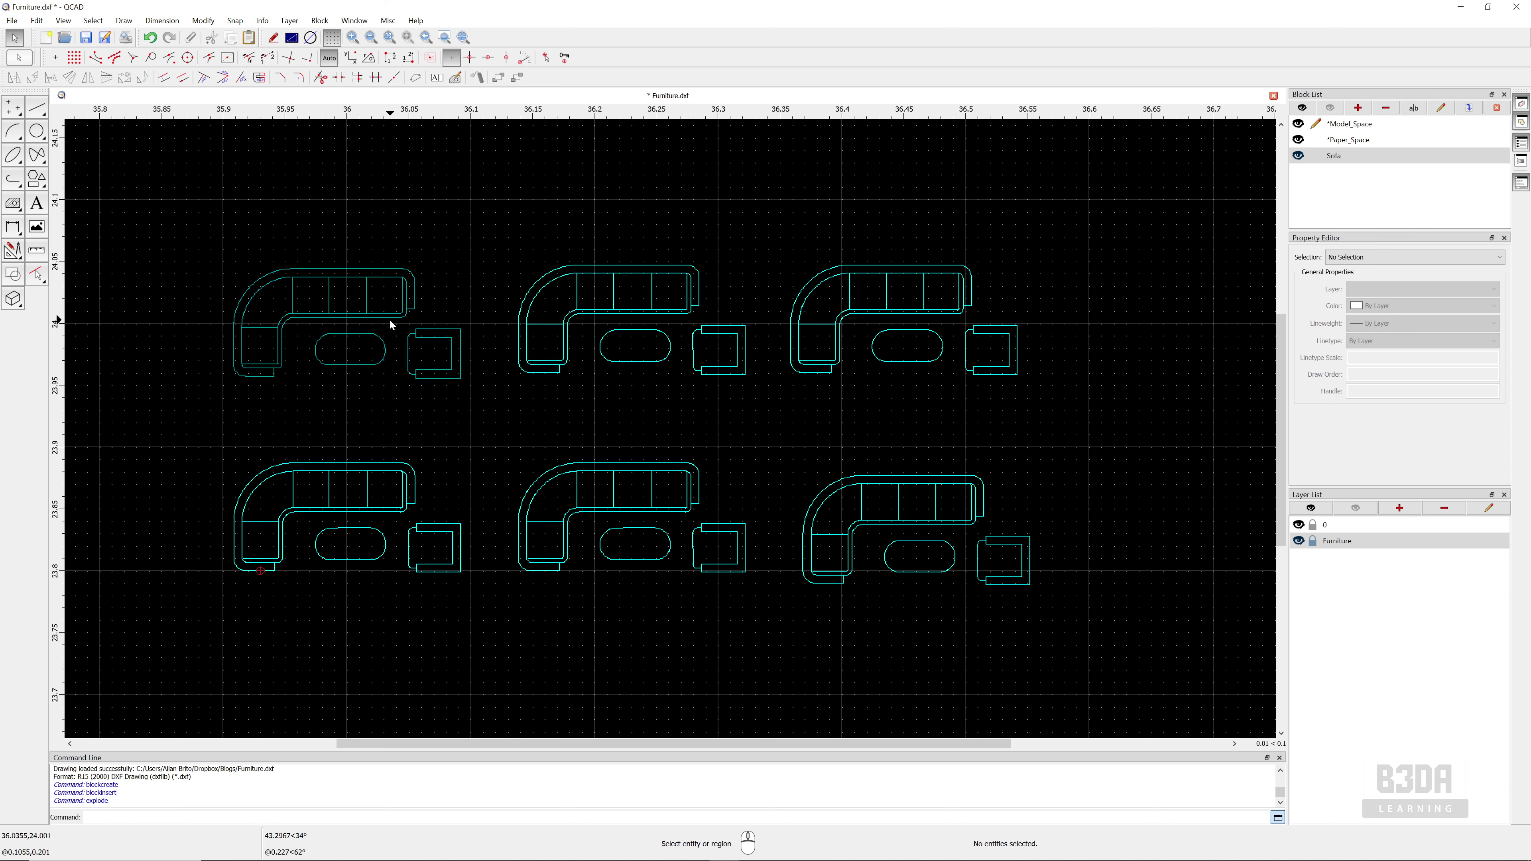
pyautogui.click(588, 314)
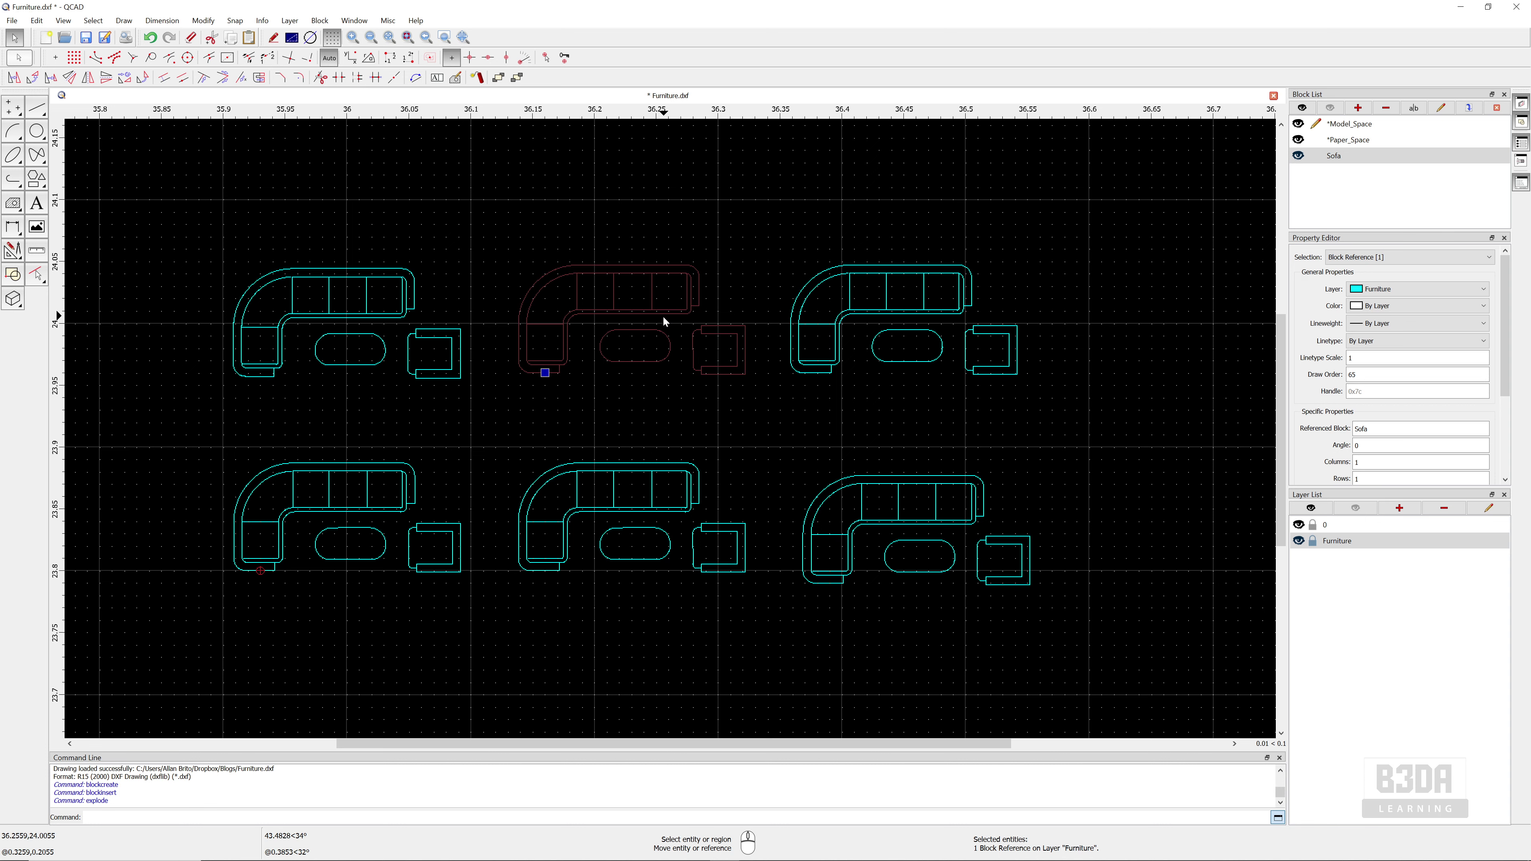
pyautogui.click(321, 21)
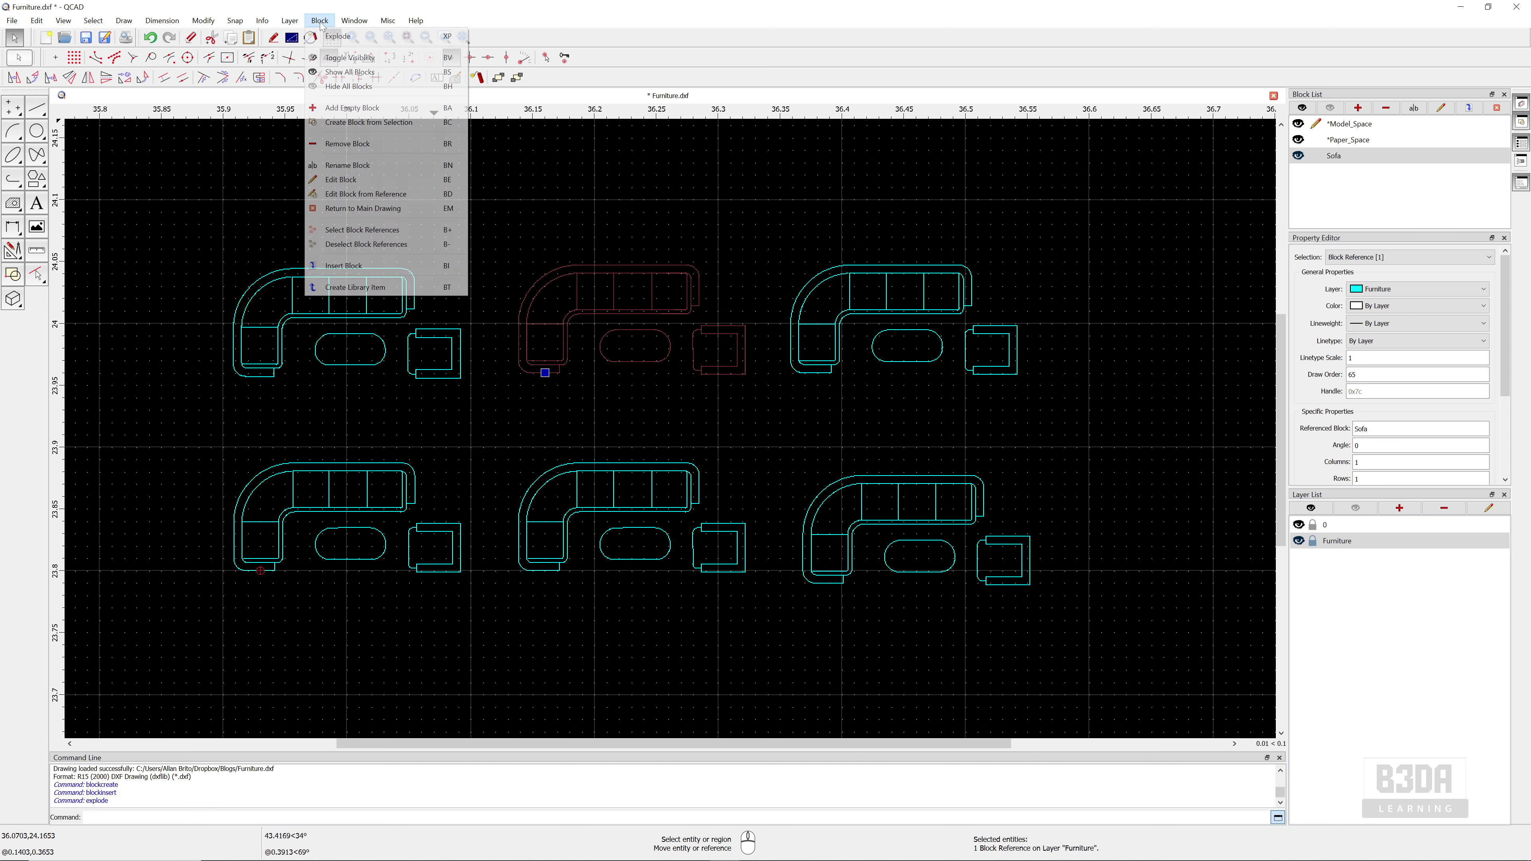
pyautogui.click(371, 181)
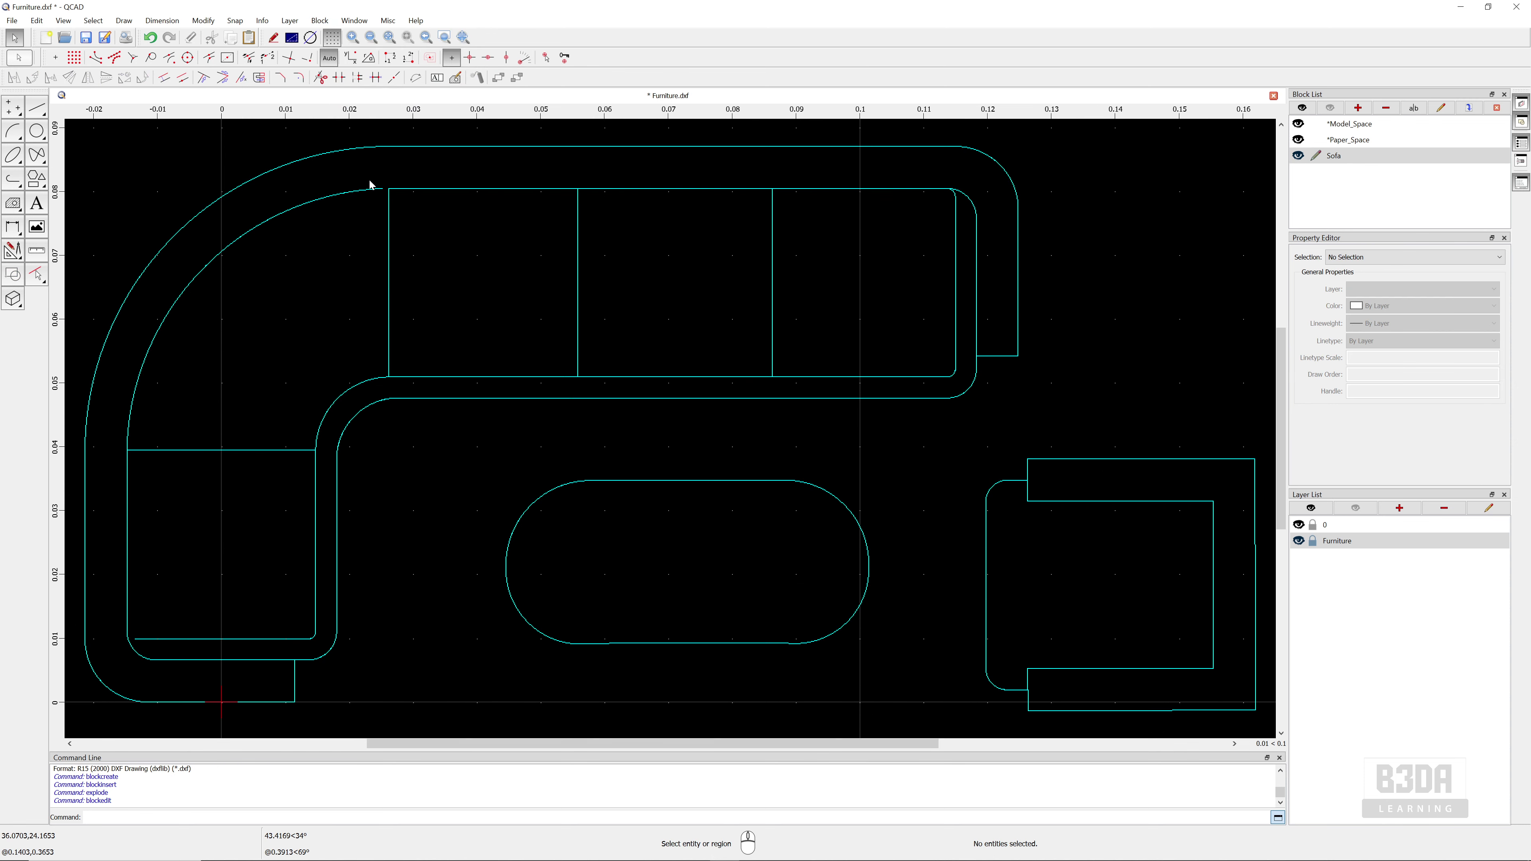
# Move the armchair up and to the right so it sits beside the sofa's right end, and return to the main drawing
pyautogui.scroll(-4, 721, 486)
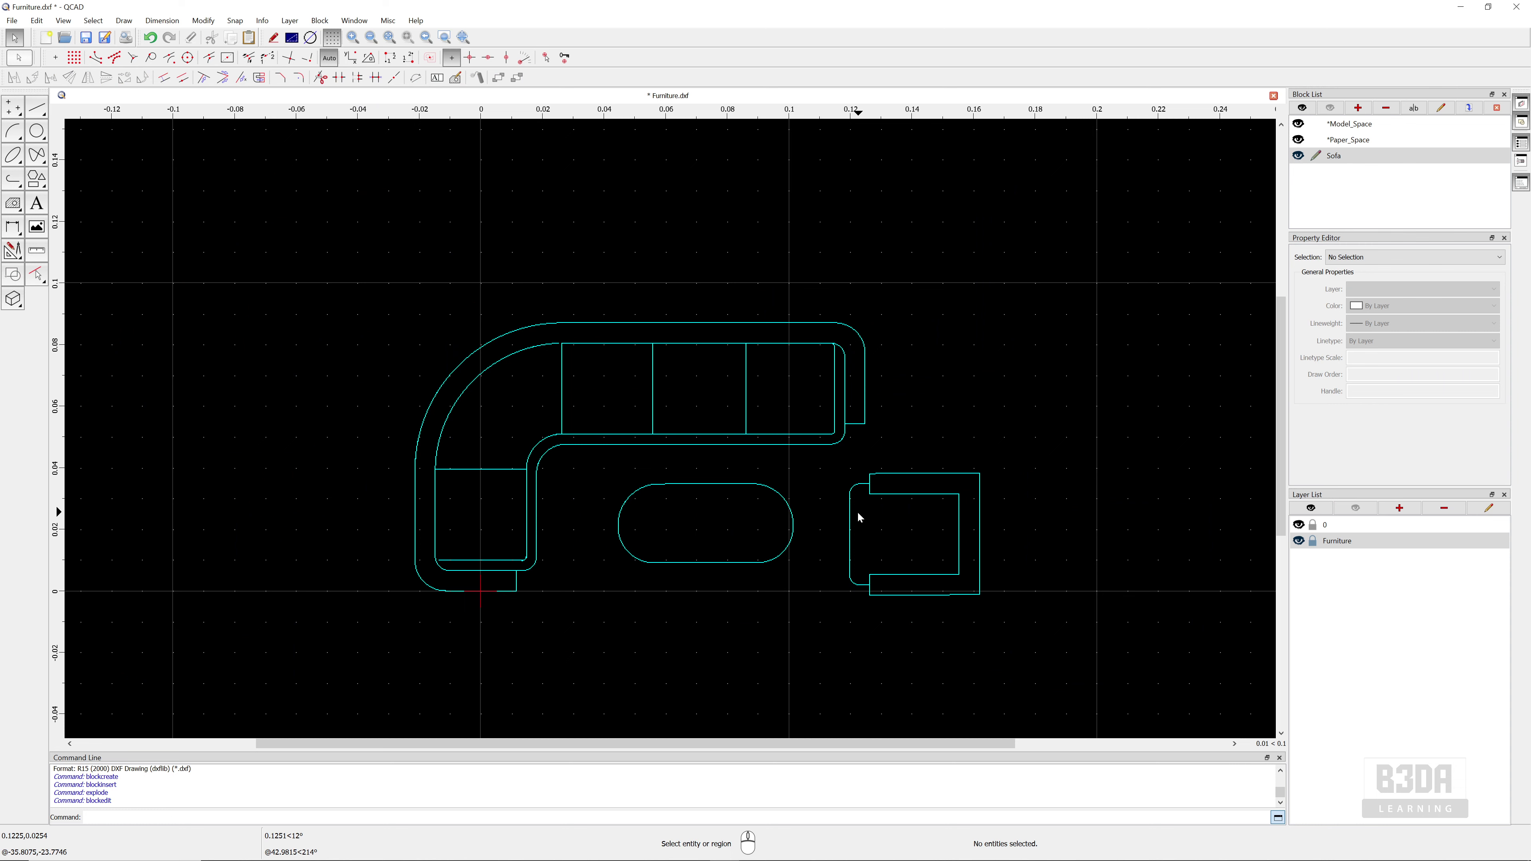
pyautogui.scroll(-3, 856, 510)
pyautogui.moveTo(950, 481); pyautogui.dragTo(845, 579)
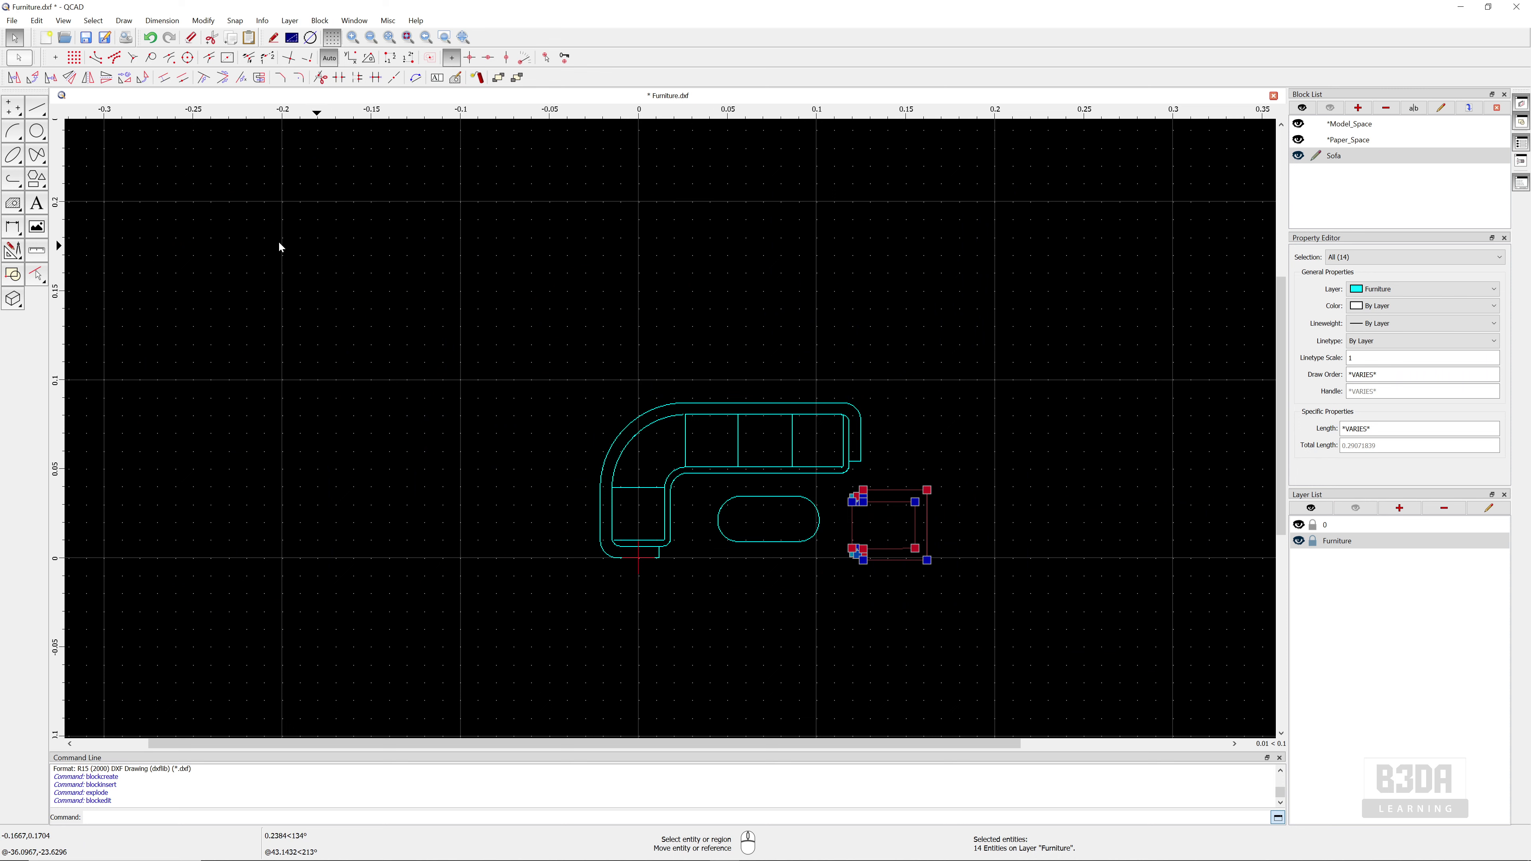
pyautogui.click(14, 77)
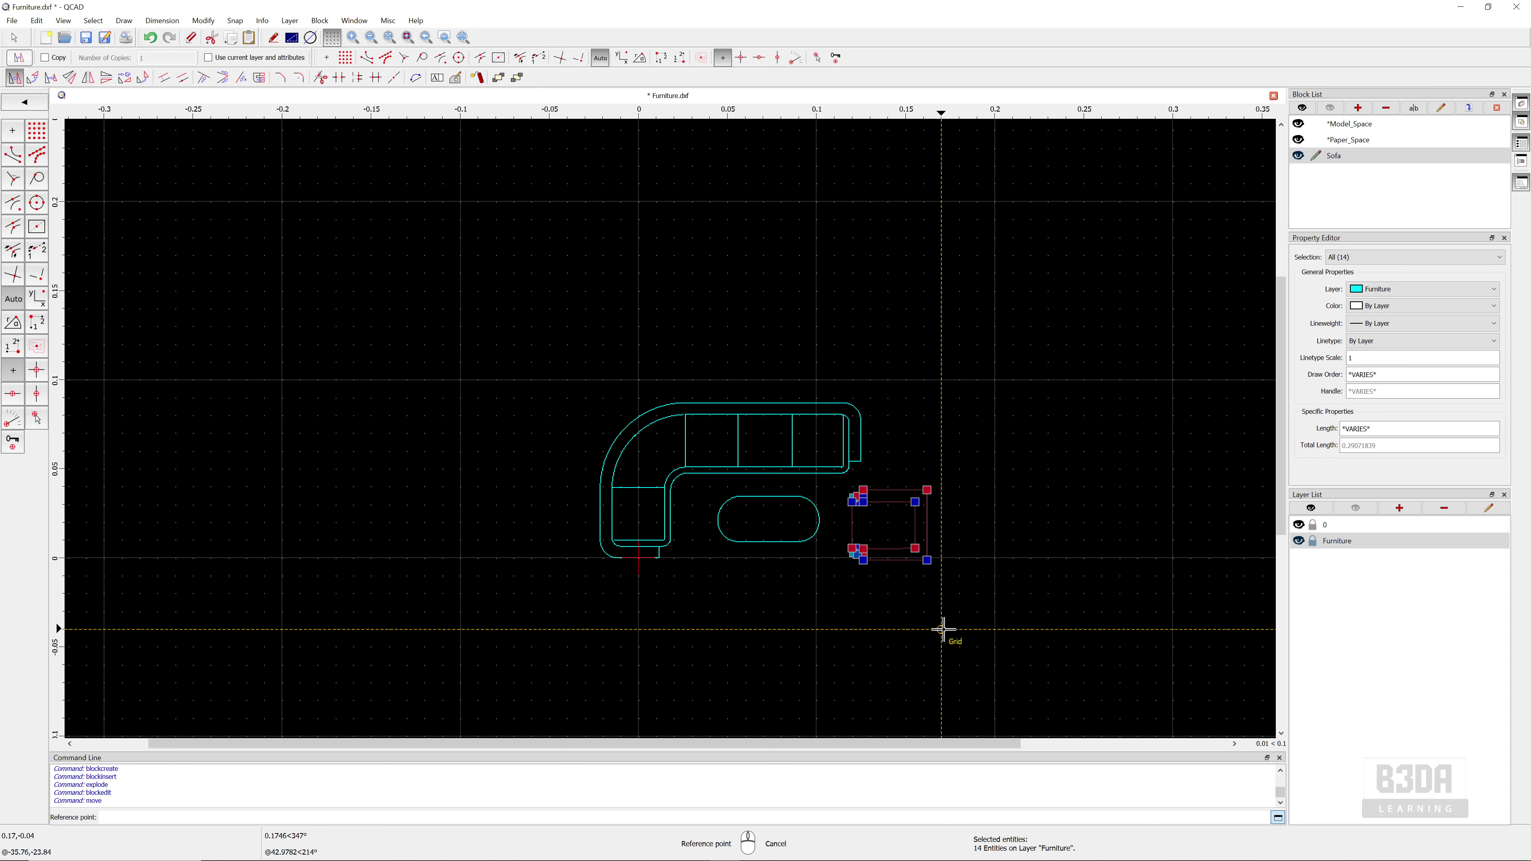
pyautogui.click(941, 629)
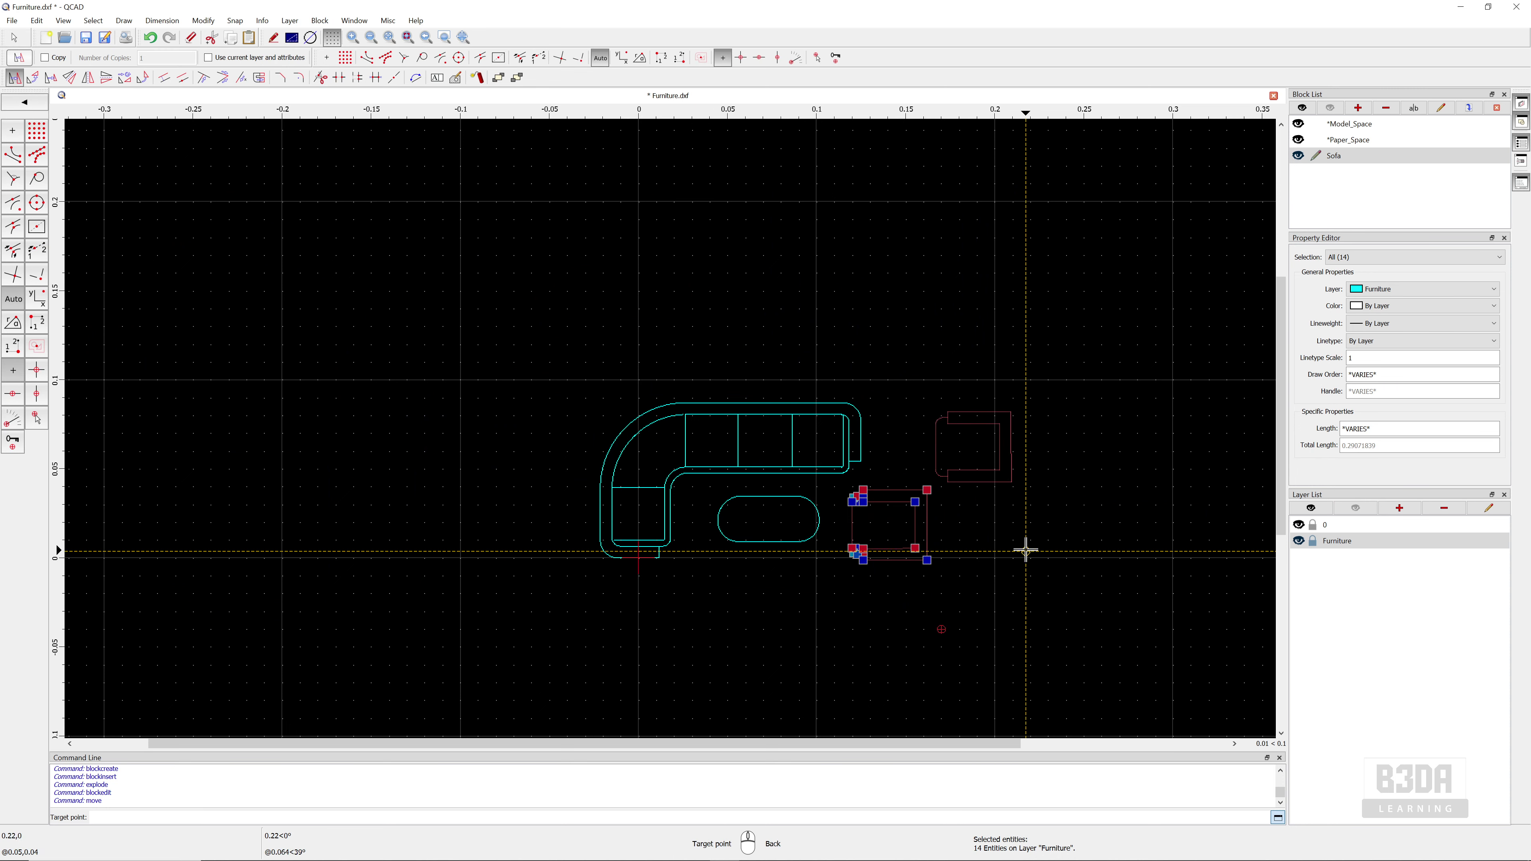
pyautogui.click(984, 546)
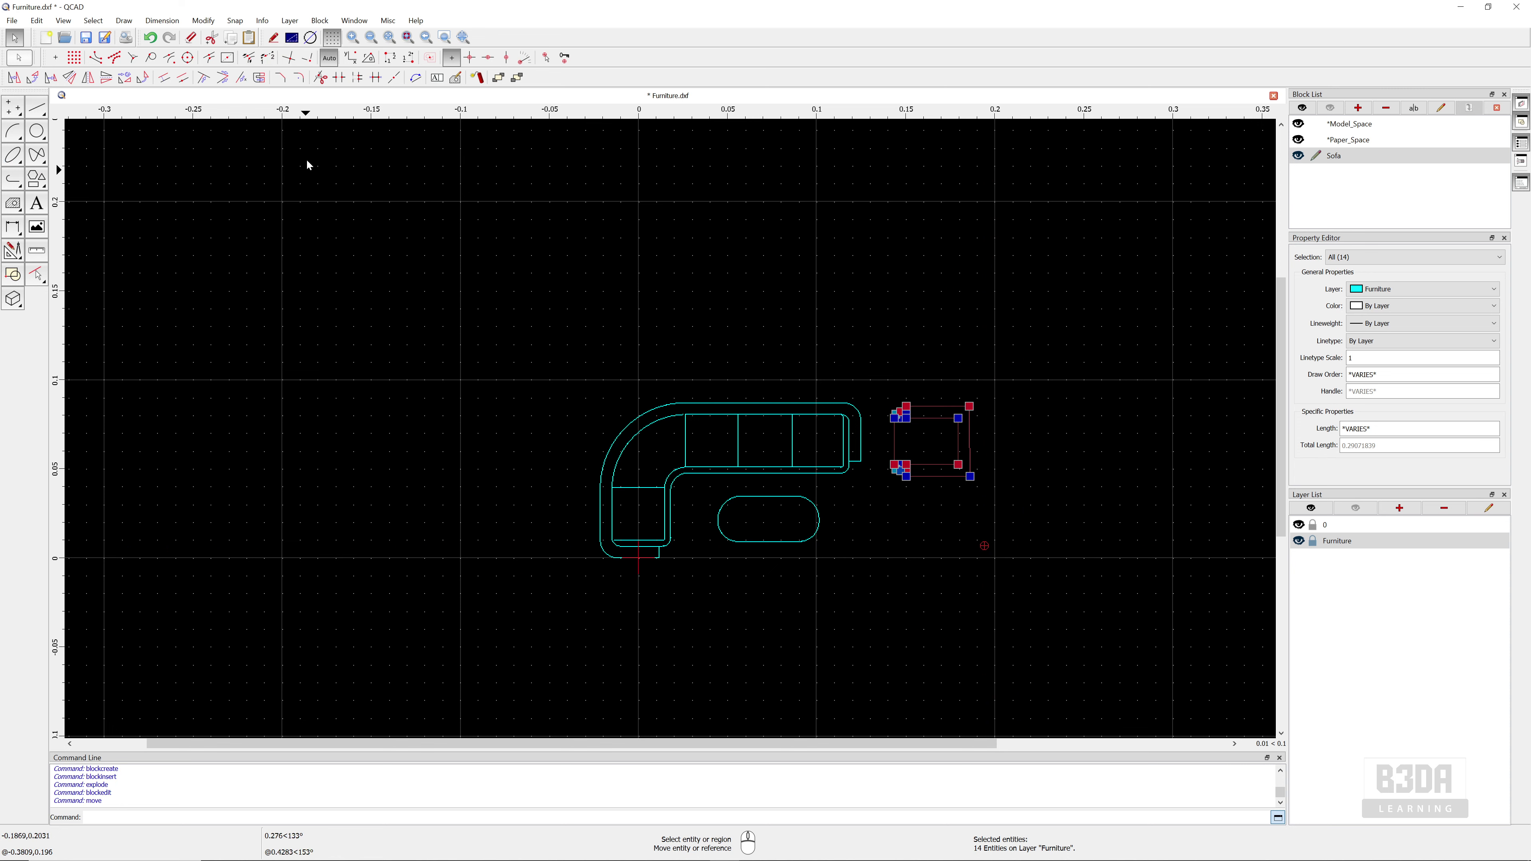
pyautogui.click(319, 21)
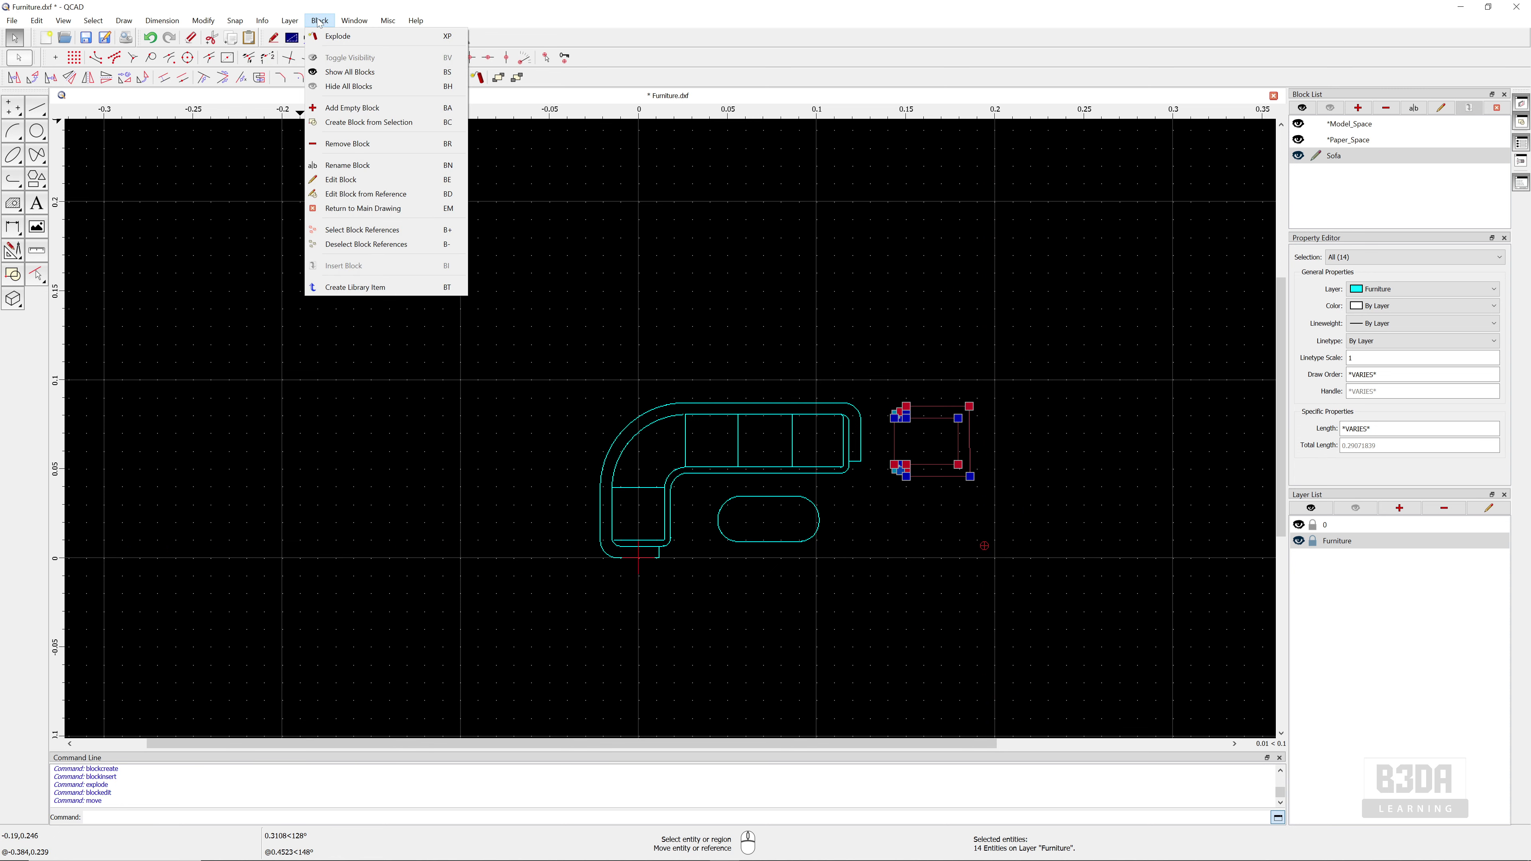
pyautogui.click(395, 208)
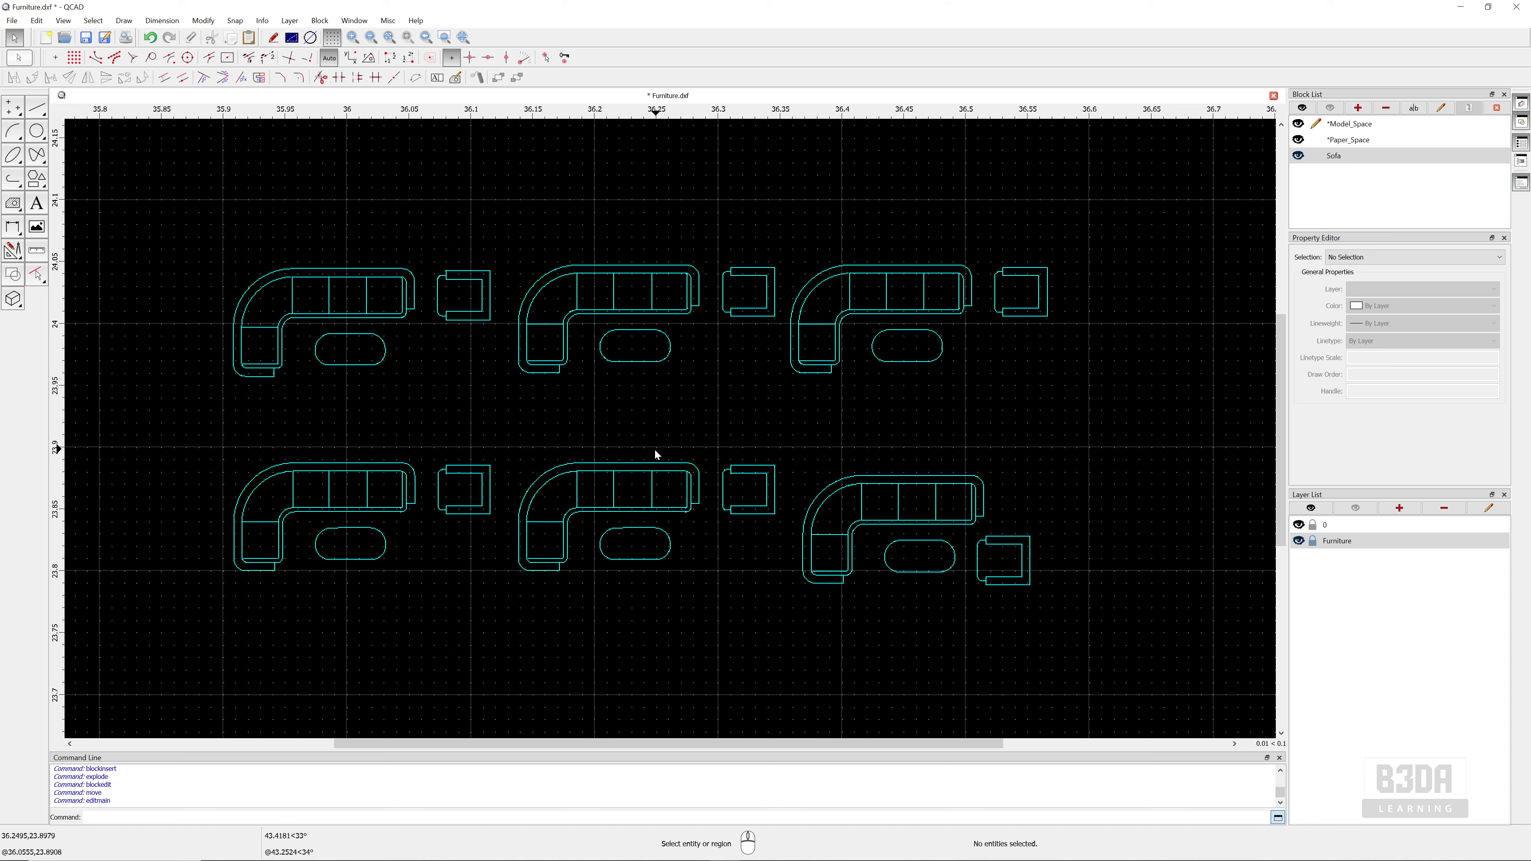
# Select the three upper furniture sets and a line of the exploded set to compare the block references with the loose geometry
pyautogui.click(415, 298)
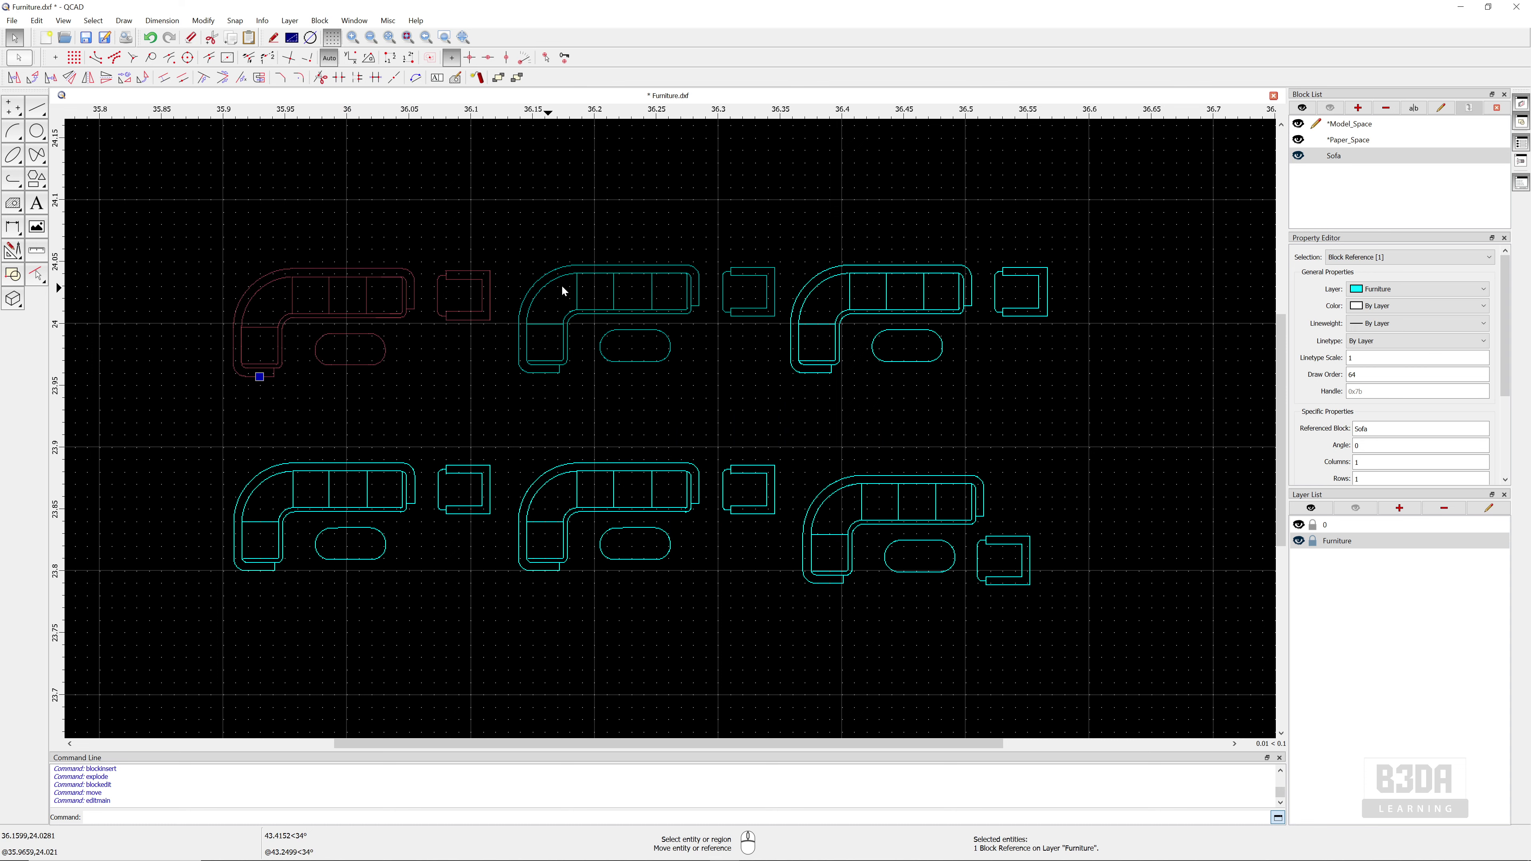
pyautogui.click(613, 276)
pyautogui.click(958, 290)
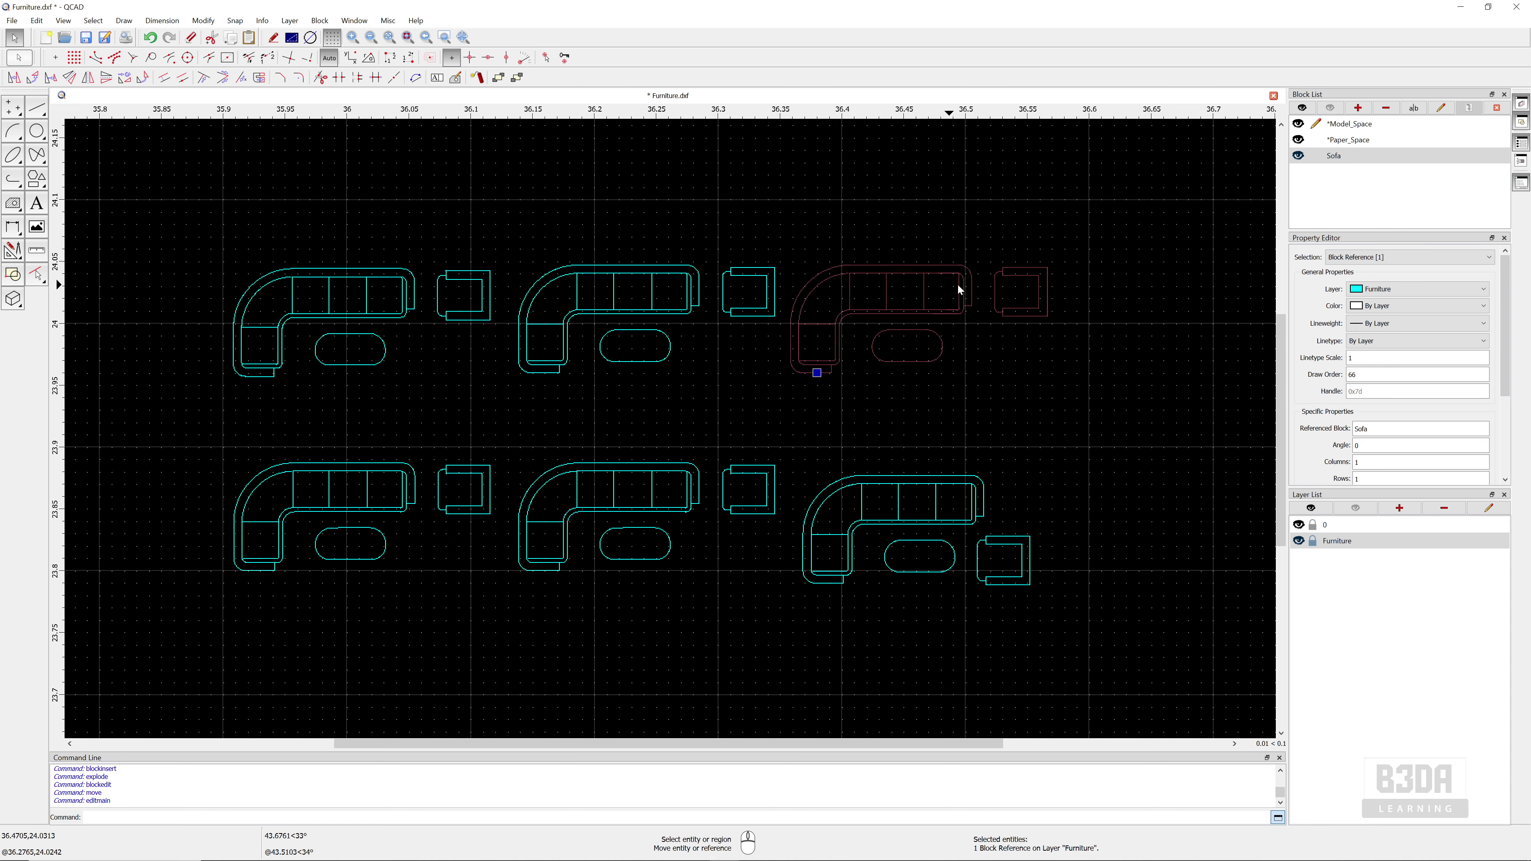
pyautogui.click(886, 519)
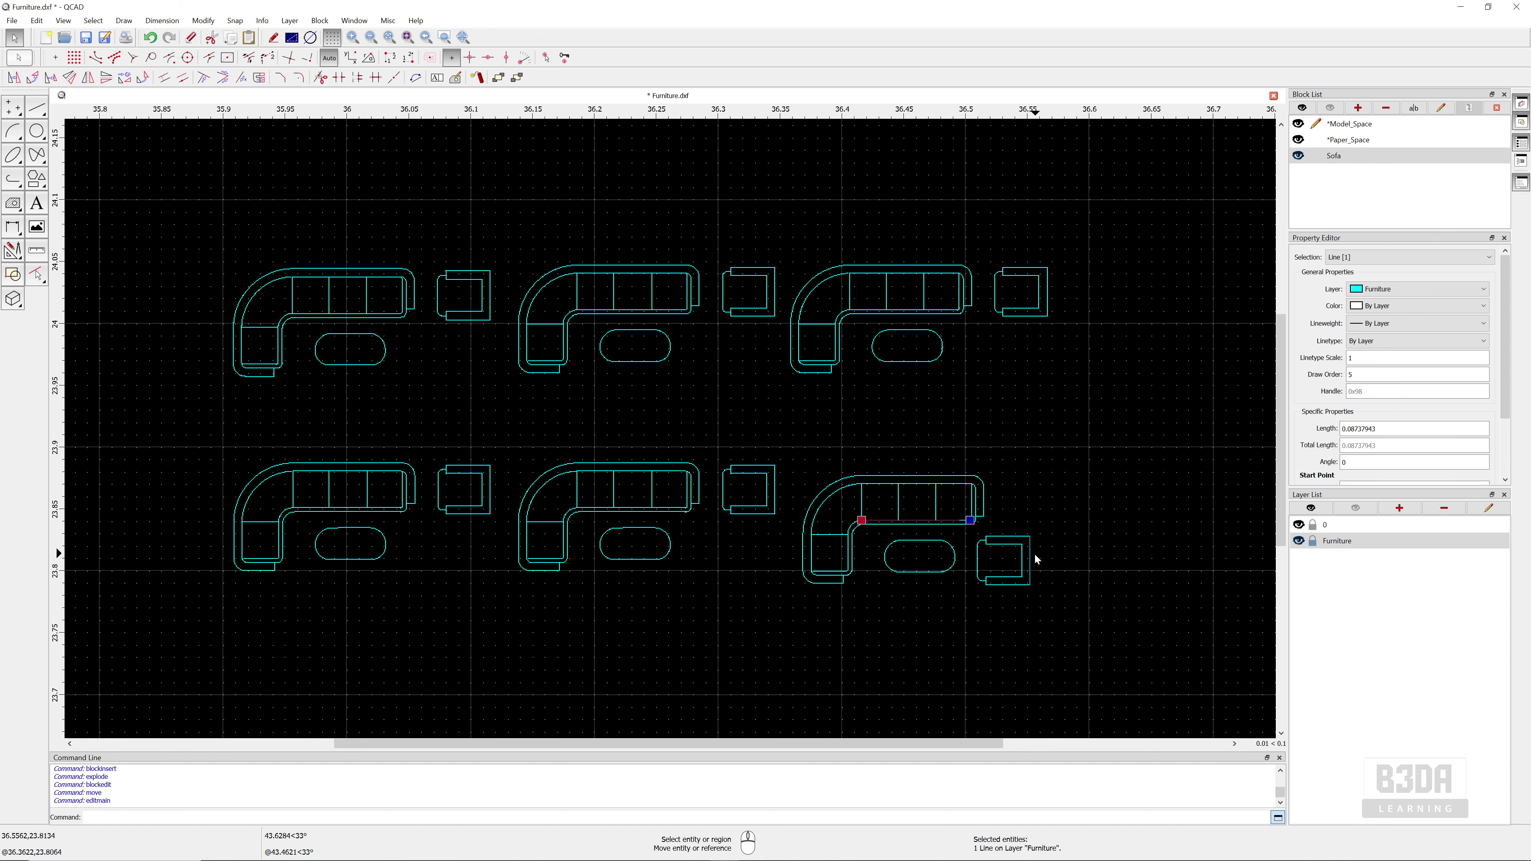
# Insert another Sofa block to the right of the two rows, at about 36.67, 23.88
pyautogui.scroll(-1, 970, 393)
pyautogui.scroll(-1, 1028, 429)
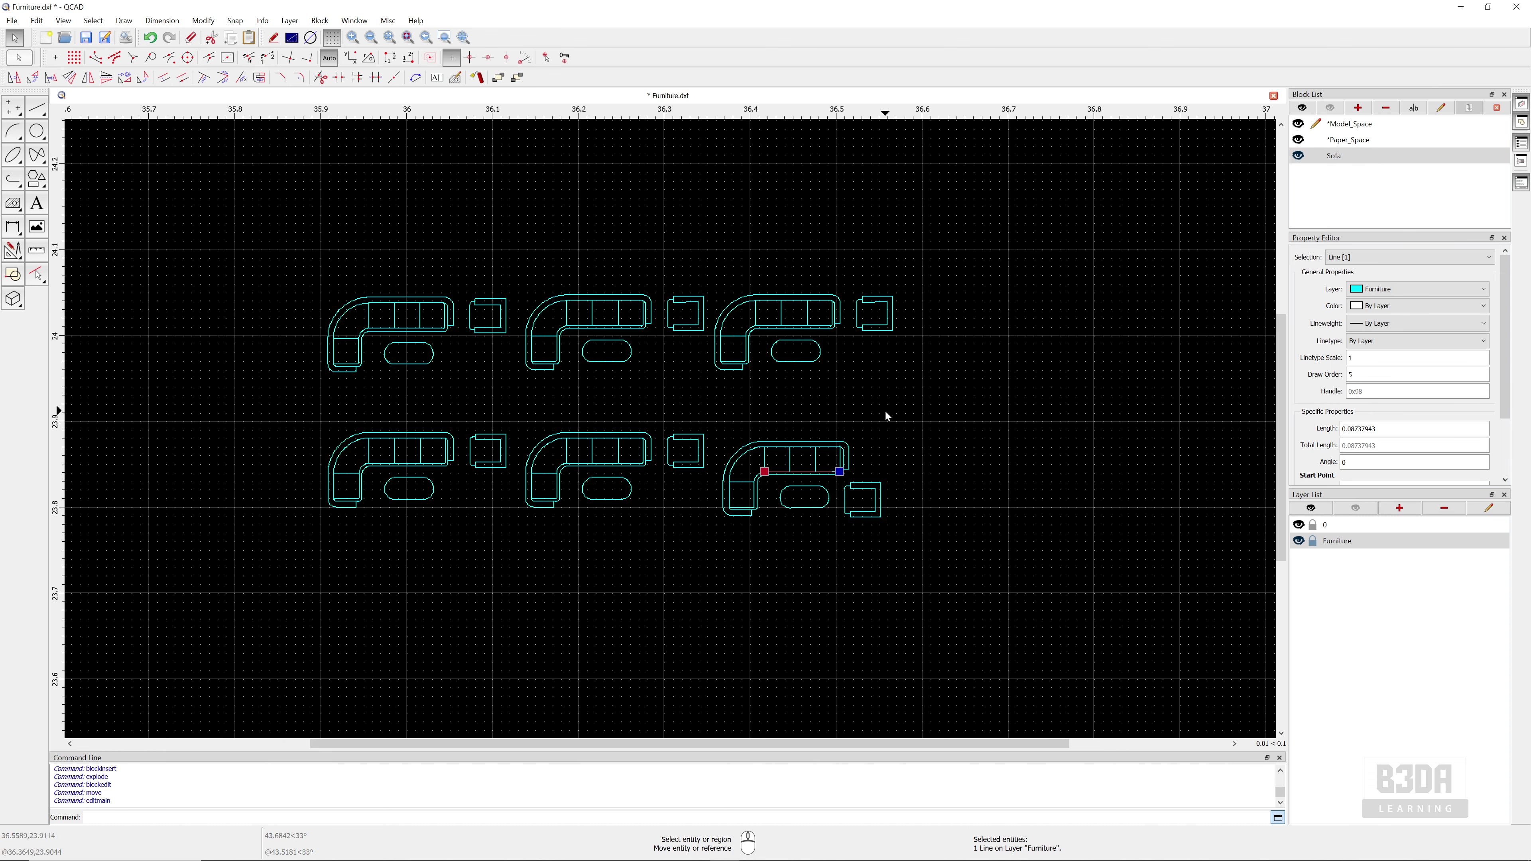
pyautogui.click(1350, 155)
pyautogui.click(1469, 108)
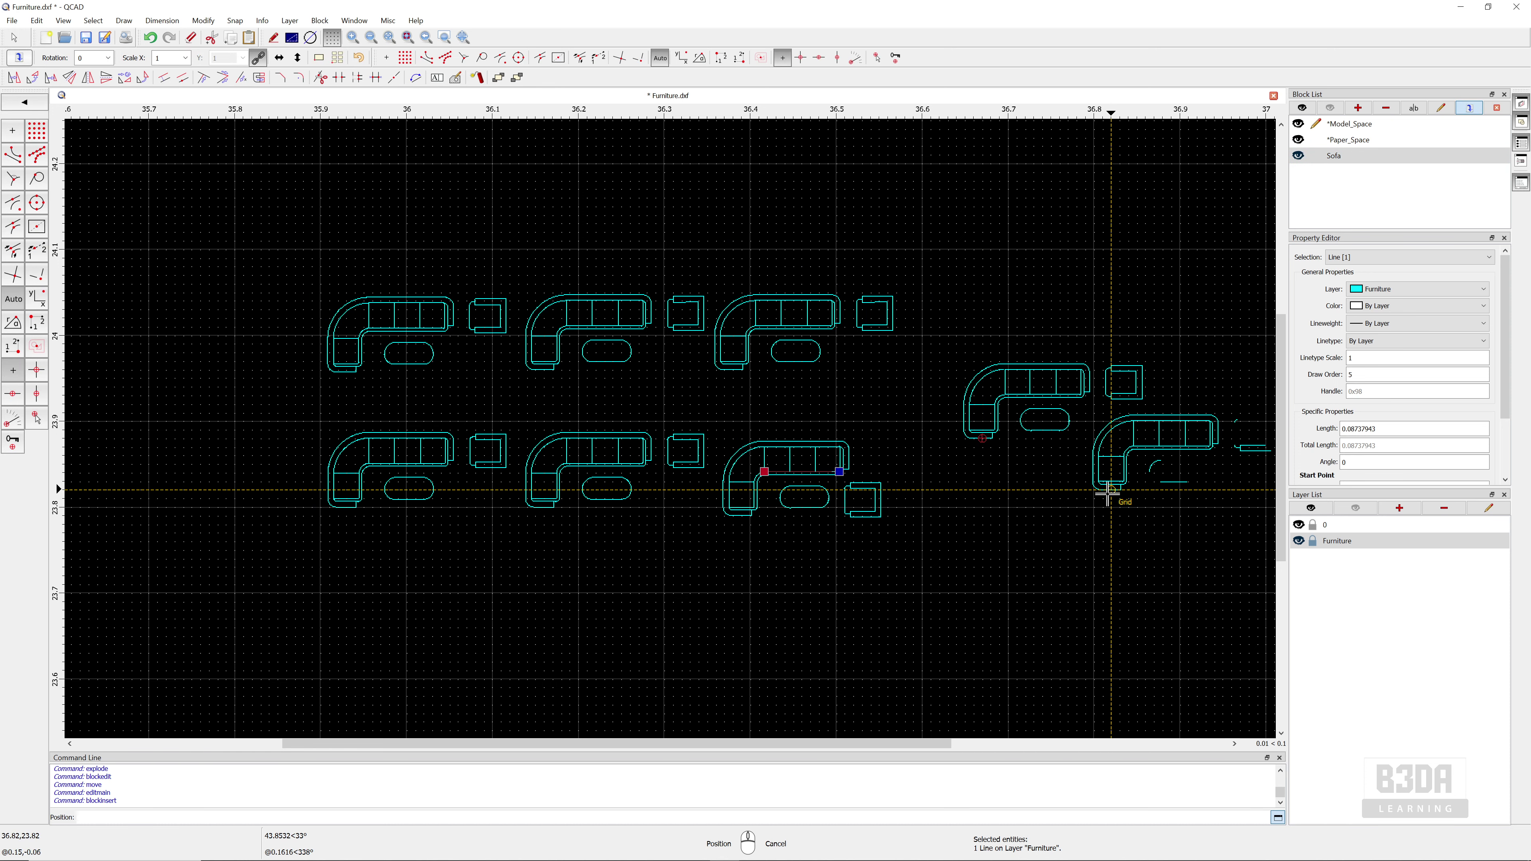
pyautogui.rightClick(1107, 459)
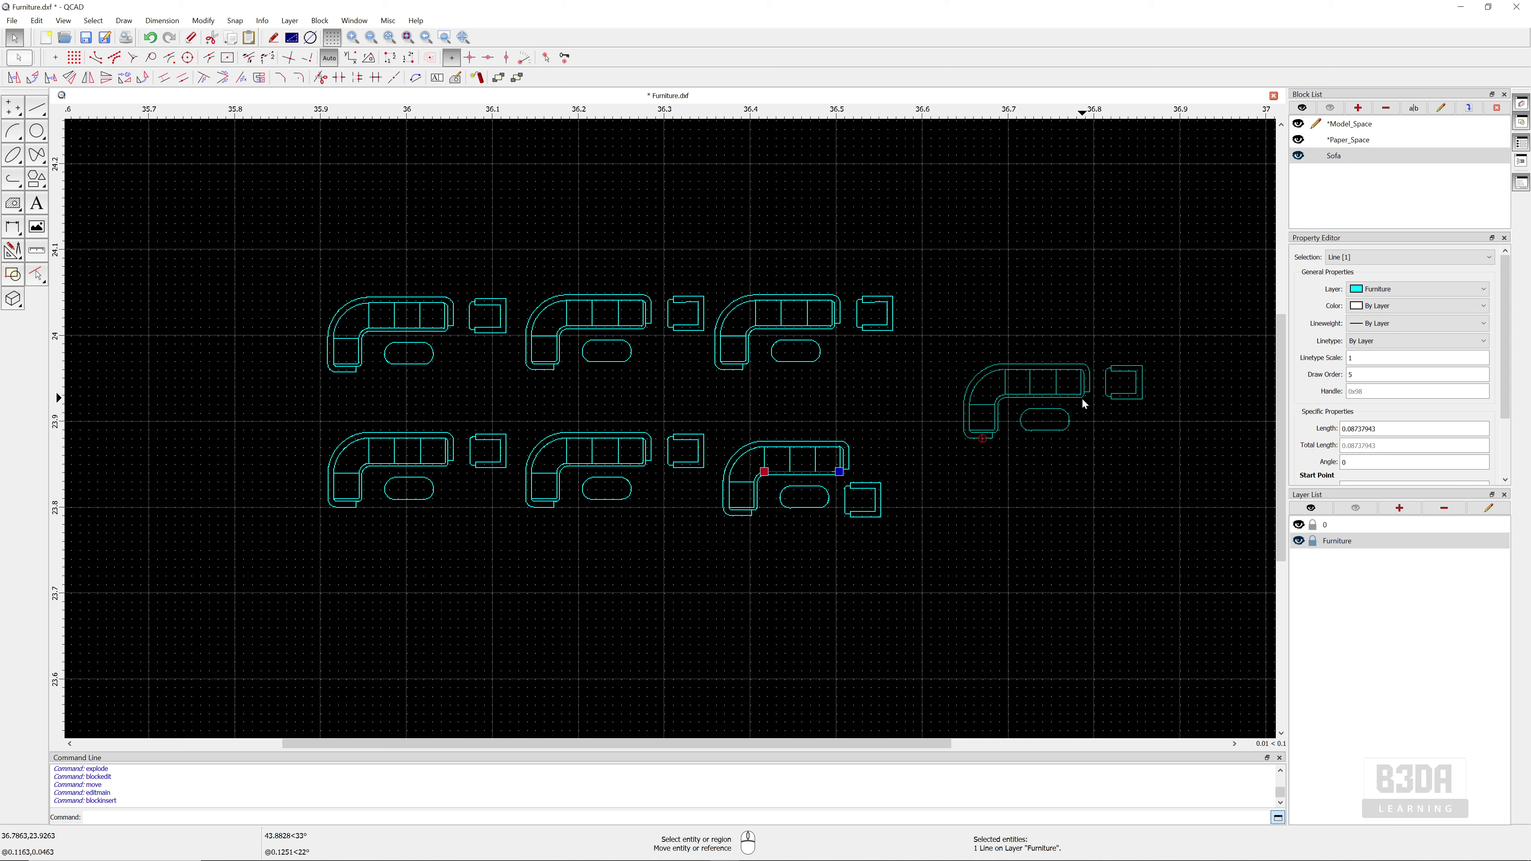